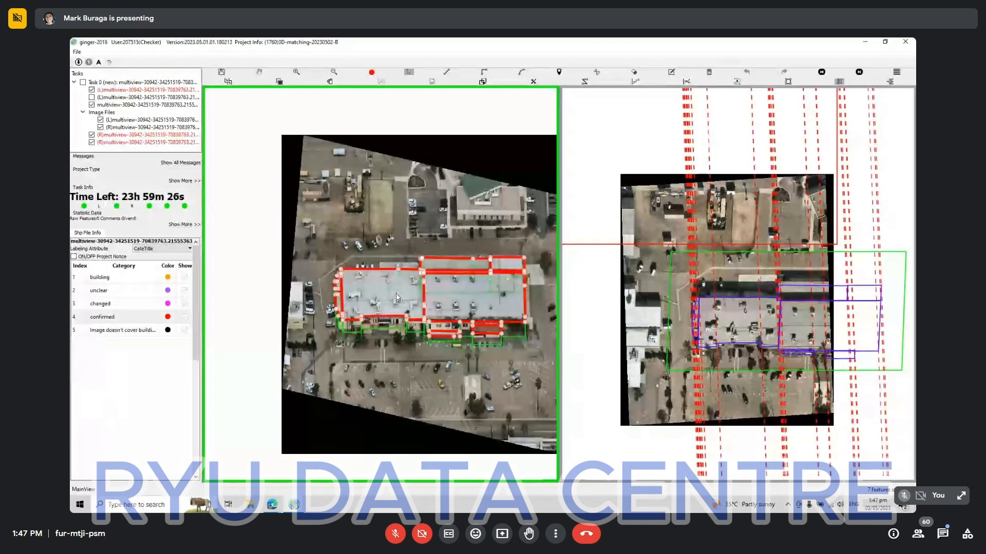
Select all building outlines in the first comparison image, shift them slightly up onto the roofs, and mark them as confirmed.
left_click(703, 294)
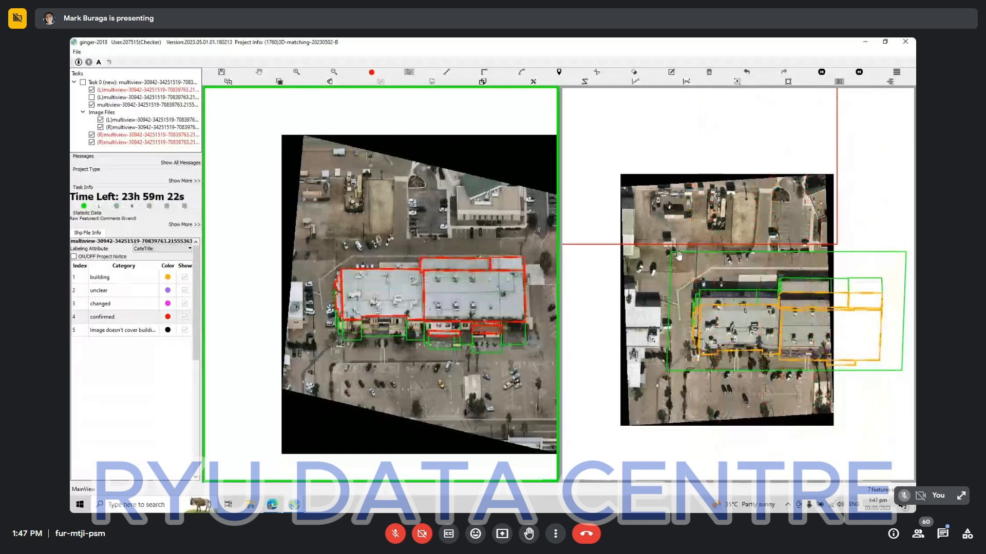
mouse_move(676, 256)
left_mouse_down()
mouse_move(633, 231)
mouse_move(811, 402)
left_mouse_up()
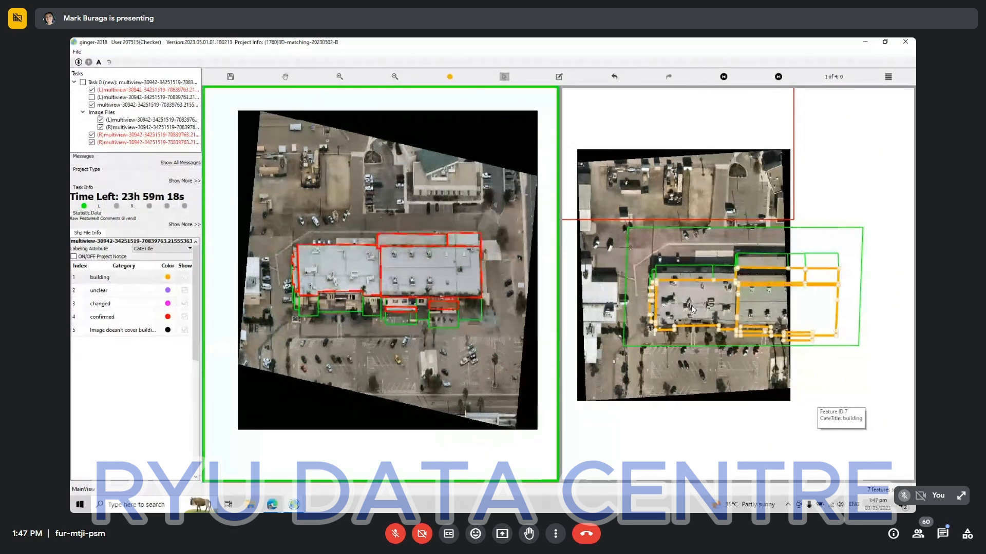
left_click_drag(690, 309, 689, 304)
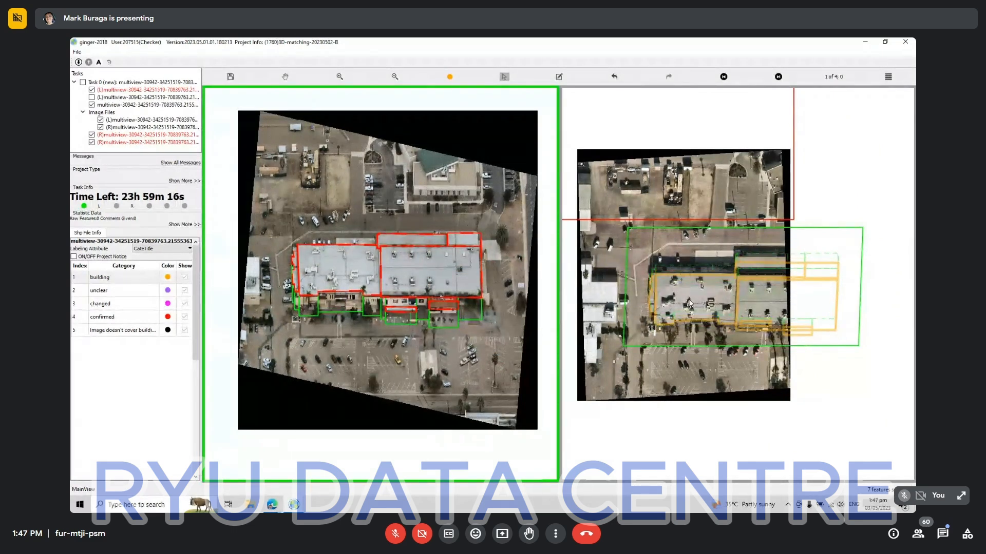
left_click(842, 308)
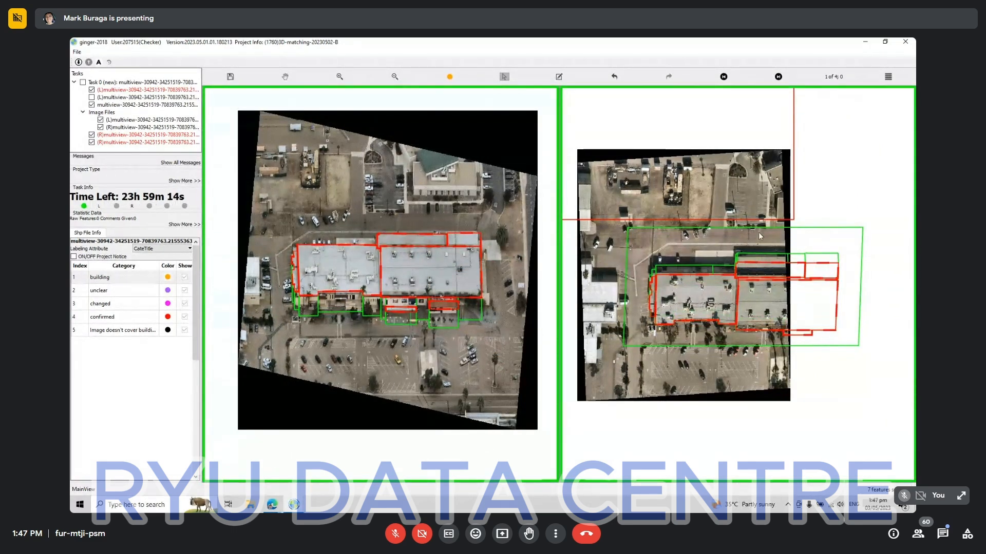
Shift the two rear roof outlines in the comparison image up to match the rear roof edges.
scroll(759, 261, "up", 1)
scroll(761, 266, "up", 1)
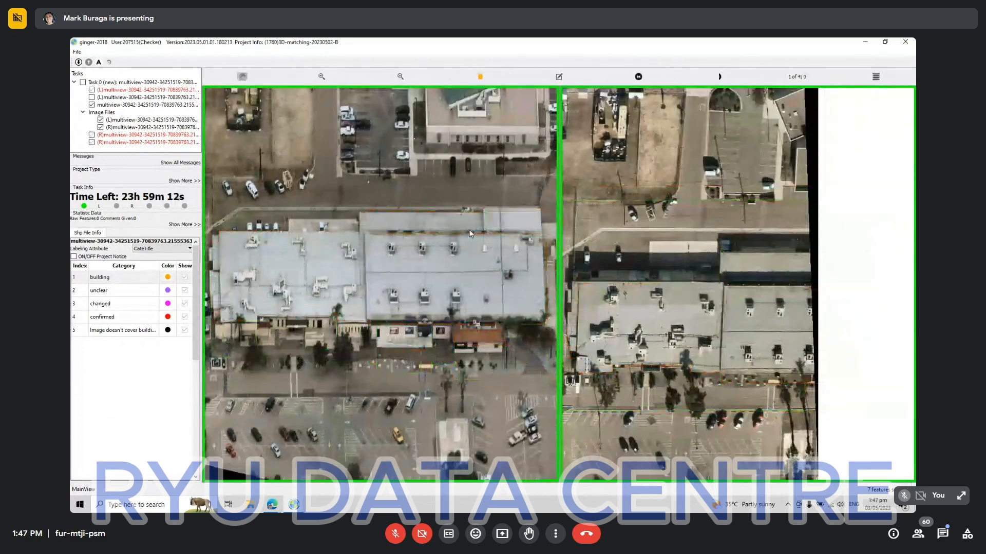
left_click(428, 219)
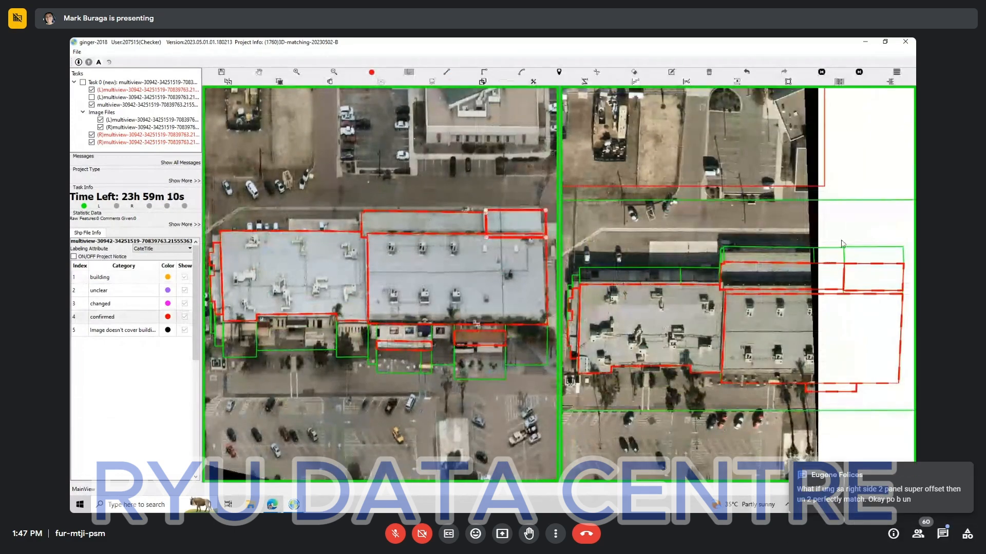
left_click_drag(810, 226, 869, 282)
left_click(801, 271)
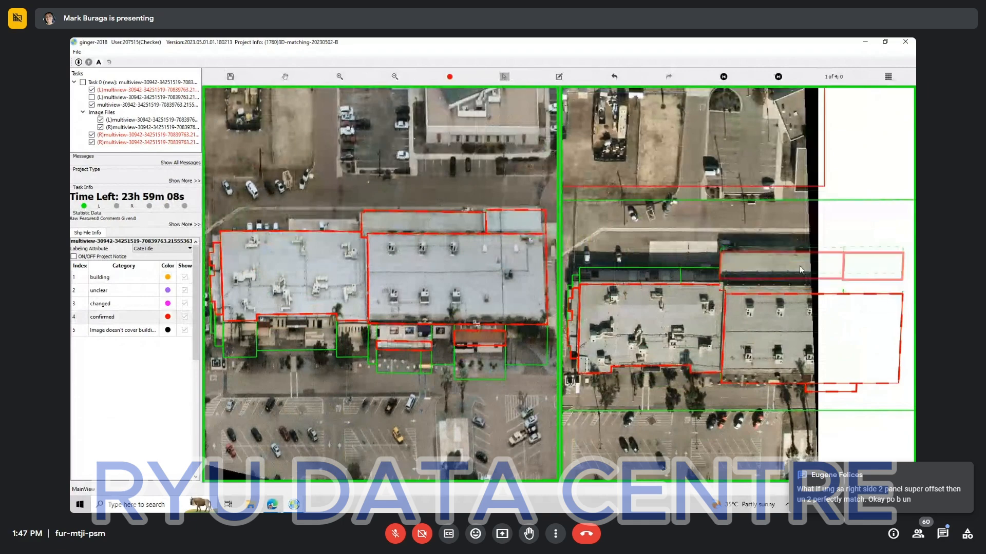
left_click(786, 280)
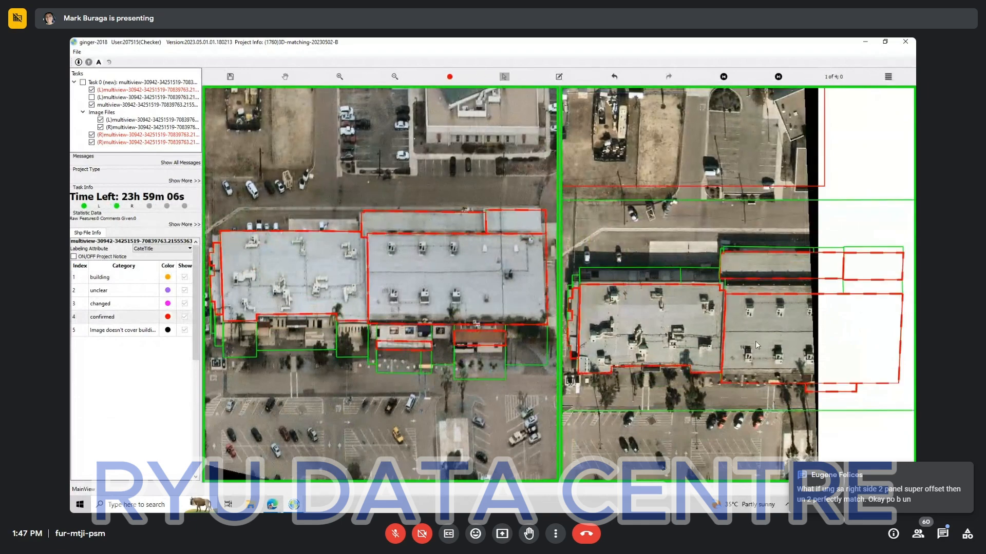
Shift the right-hand main roof outline in the comparison image slightly up to fit the roof edges.
left_click(763, 337)
left_click_drag(764, 330, 766, 324)
key("h")
left_click_drag(589, 312, 634, 331)
key("s")
left_click(635, 337)
Shift the small front awning outline in the comparison image up toward the main roof's front edge.
key("h")
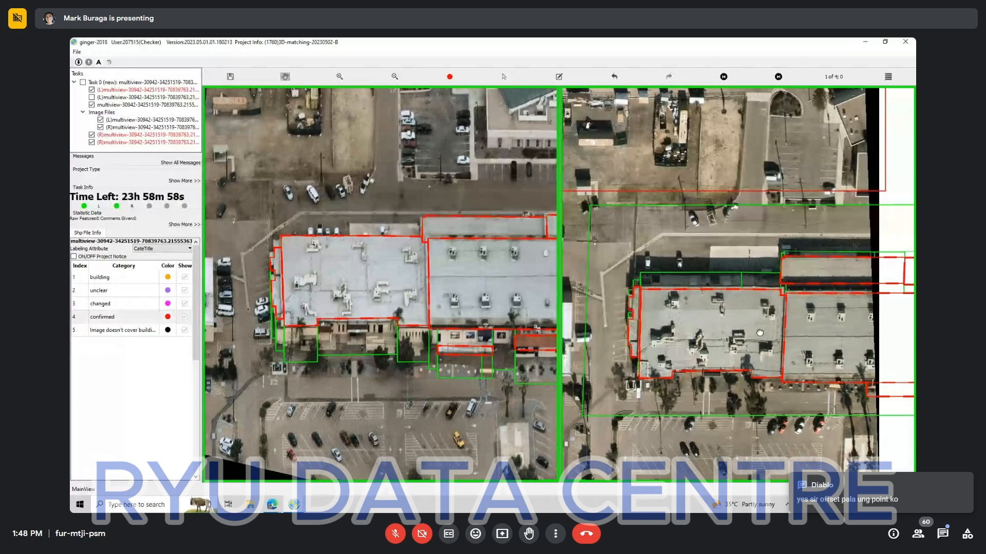
left_click_drag(893, 394, 766, 345)
key("s")
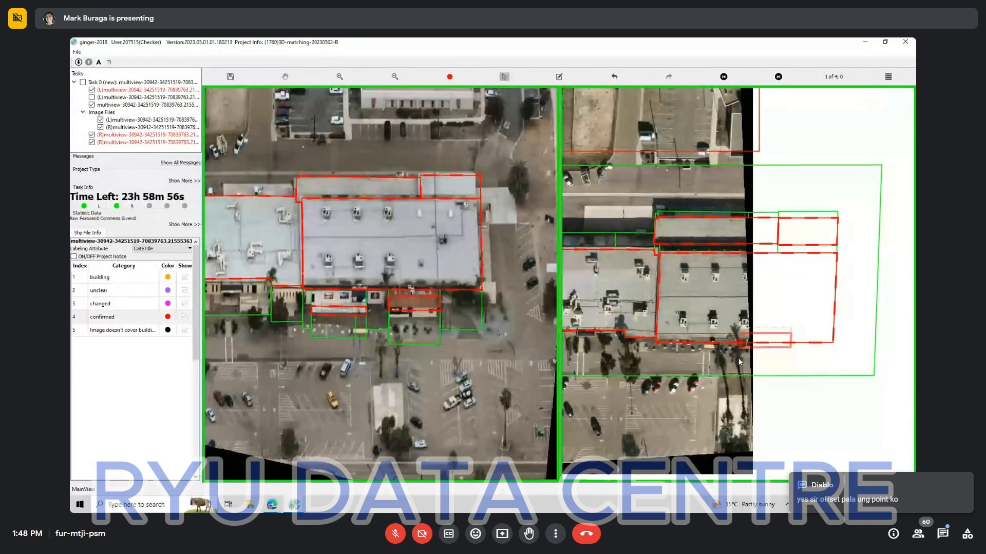
key("h")
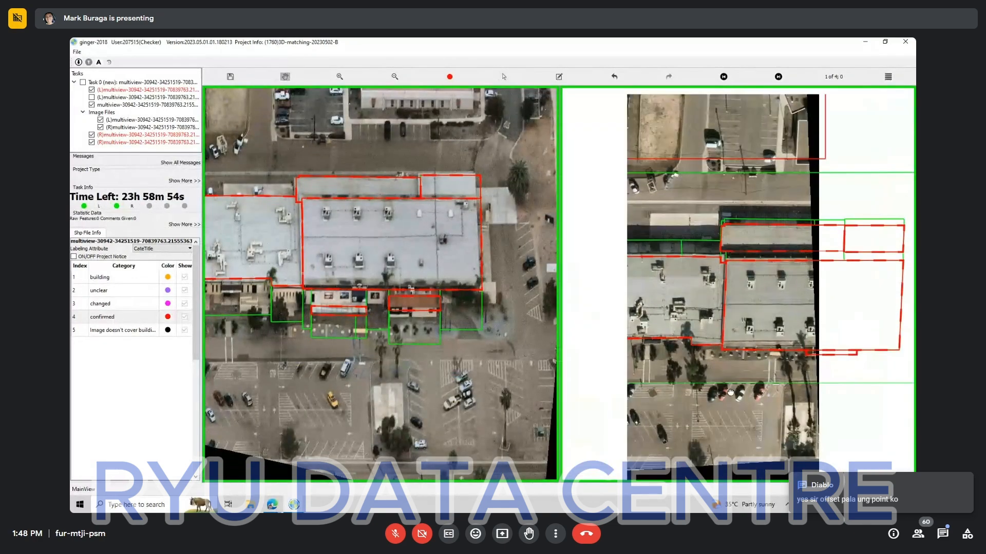
Go to the second comparison image and mark its right-hand main roof outline as confirmed.
left_click_drag(601, 353, 668, 361)
scroll(669, 372, "down", 2)
key("n")
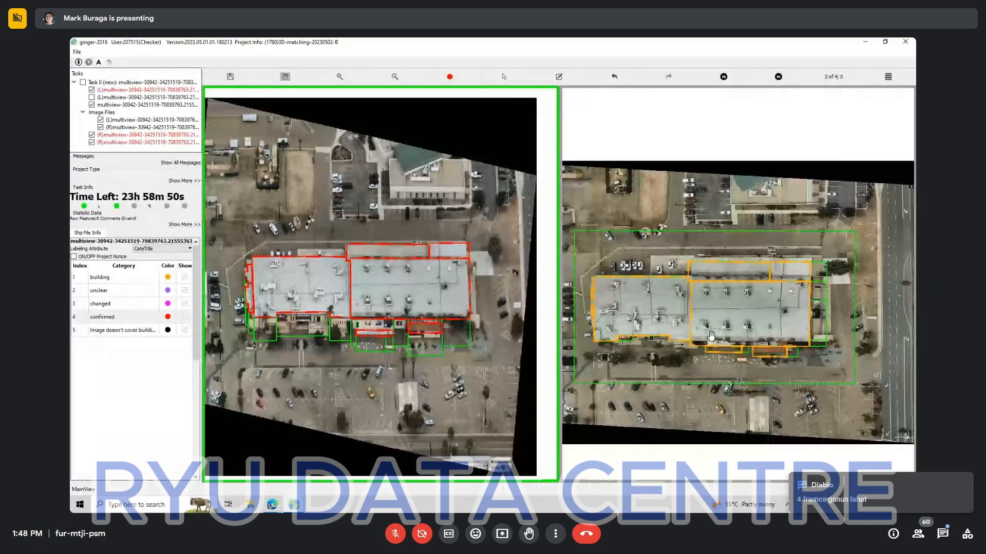
left_click_drag(724, 376, 740, 378)
key("s")
left_click_drag(606, 235, 875, 378)
scroll(800, 343, "up", 1)
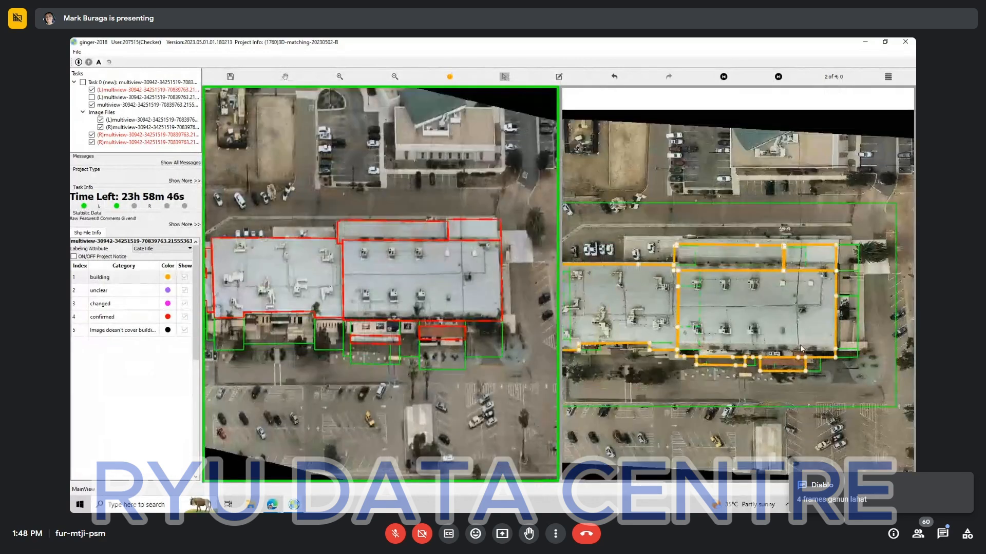
scroll(799, 344, "up", 1)
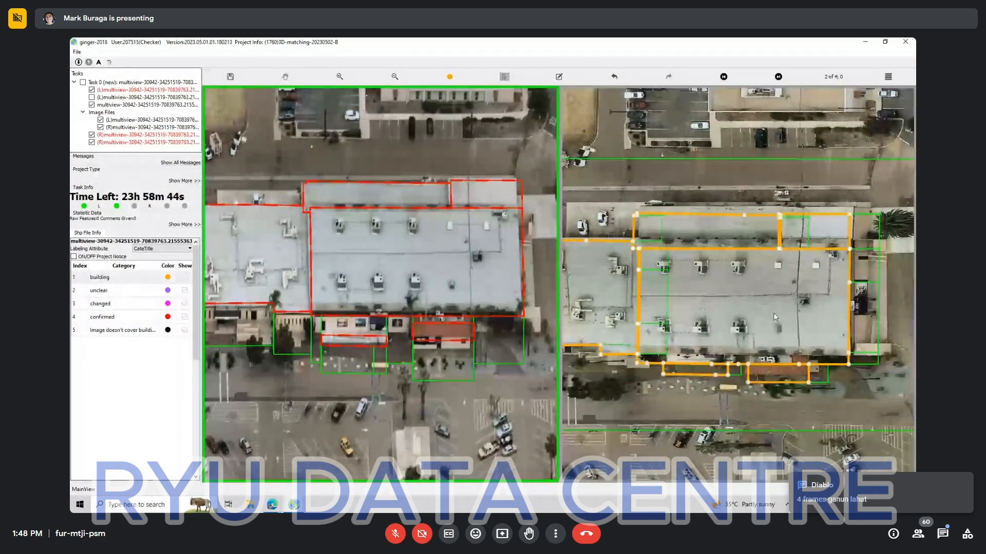
scroll(774, 320, "down", 2)
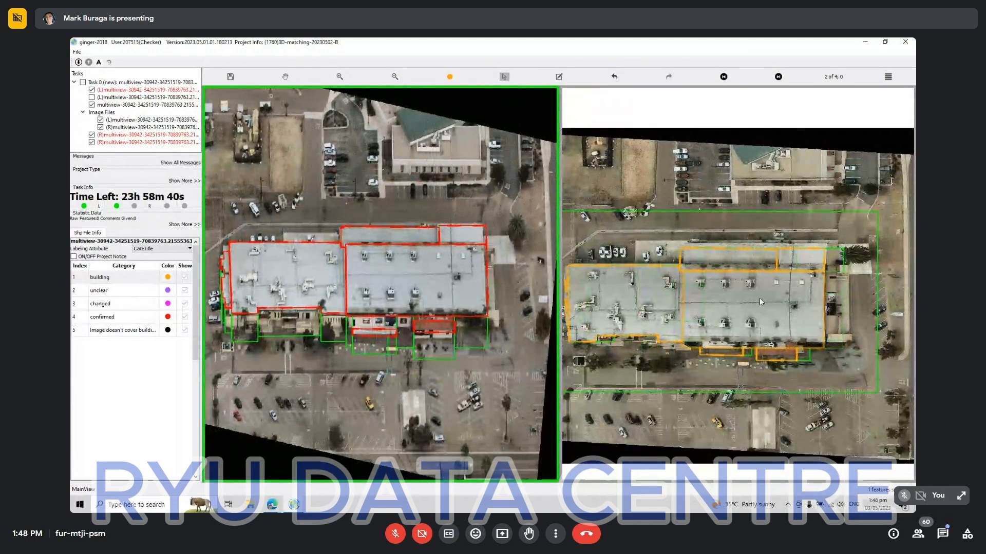
key("4")
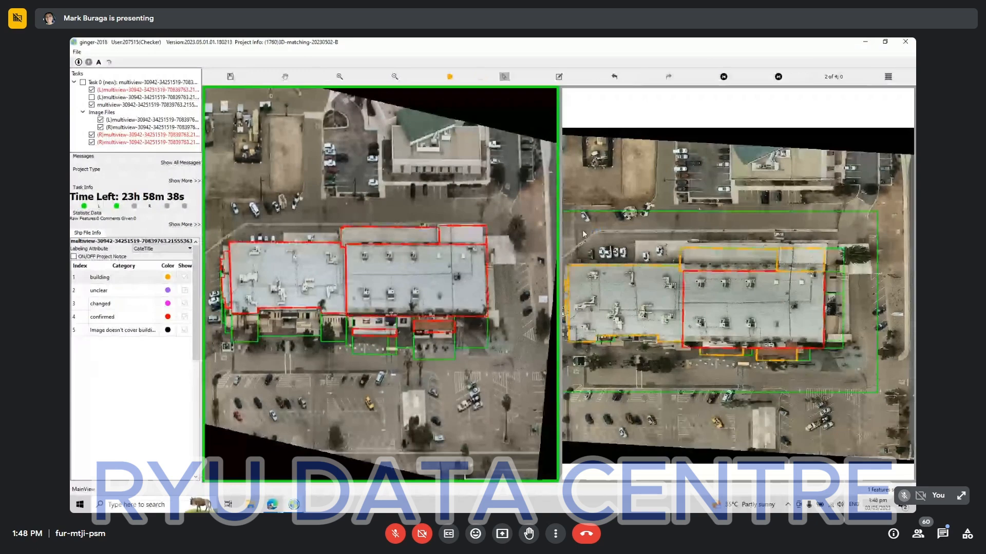
Shift all outlines in the second comparison image slightly up, mark them as confirmed, and compare the fit with the outlines hidden.
left_click_drag(567, 222, 788, 372)
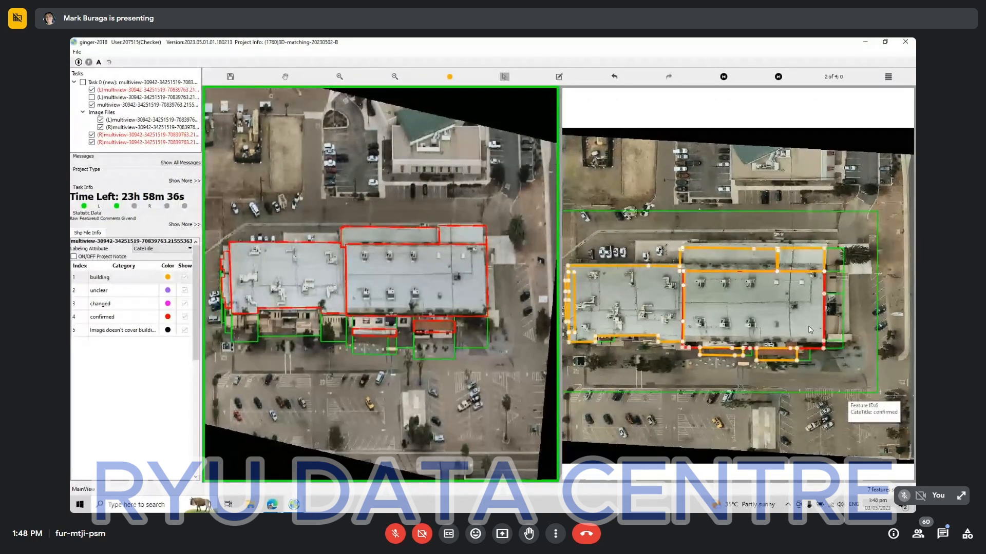
left_click_drag(808, 328, 811, 322)
key("4")
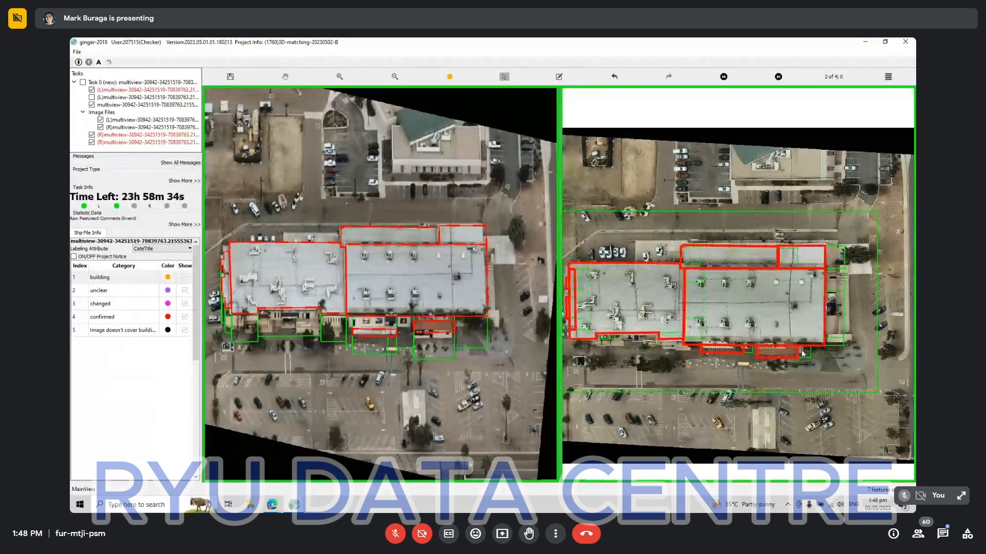
key("space")
key("space")
key("space")
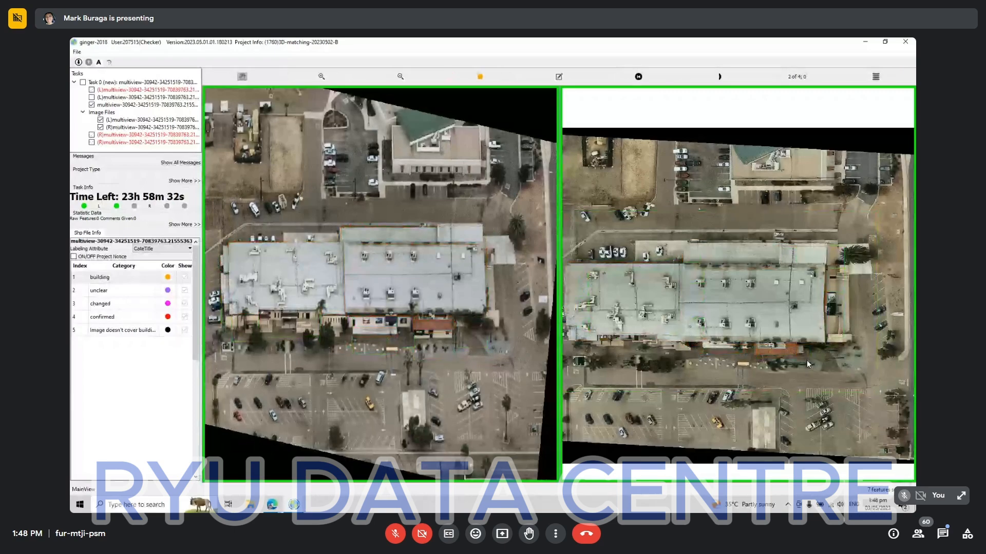
key("space")
scroll(743, 378, "down", 1)
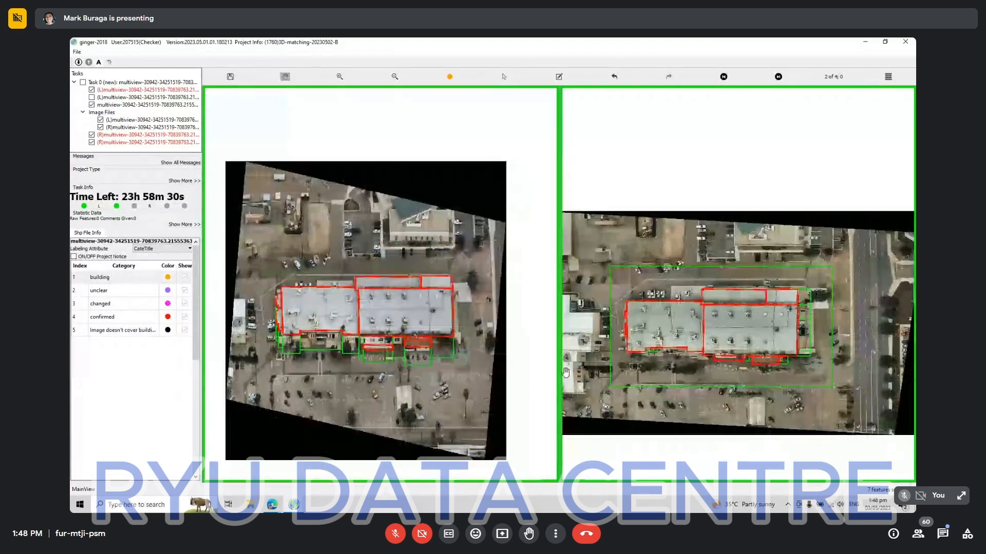
Go to the third comparison image, shift its outlines onto the roofs, adjust the rear roof outlines, and mark everything as confirmed.
key("n")
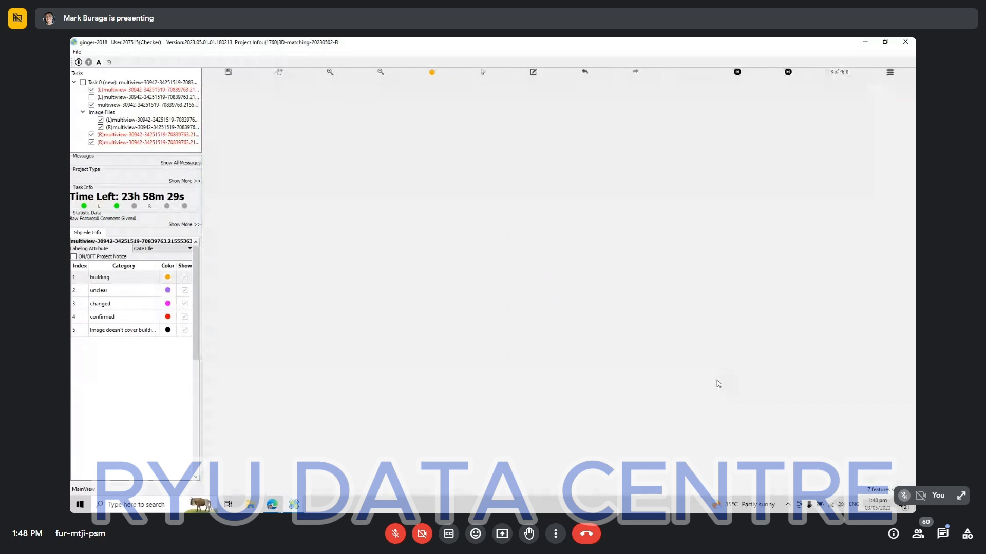
key("space")
key("space")
scroll(742, 318, "up", 1)
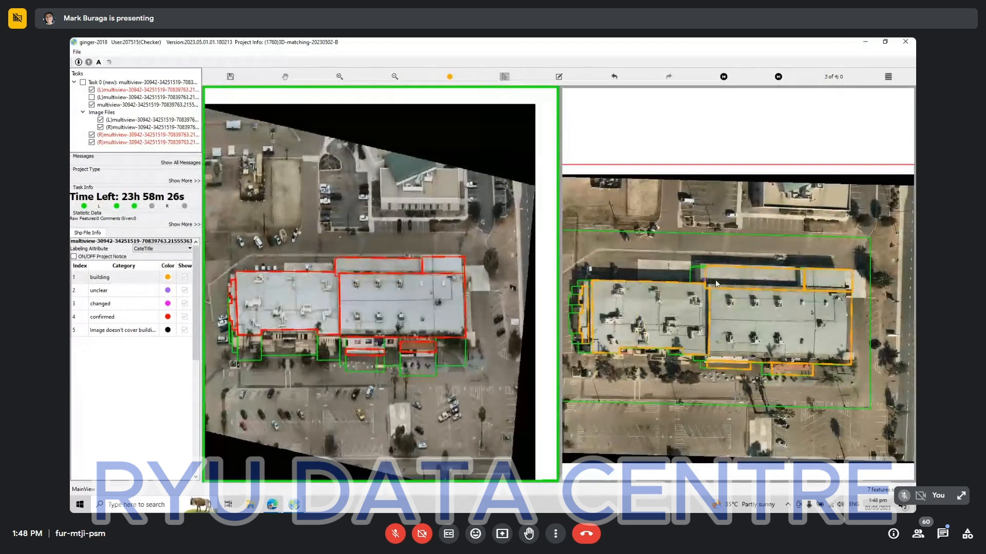
left_click_drag(603, 230, 850, 444)
left_click_drag(577, 239, 894, 464)
left_click_drag(773, 340, 761, 333)
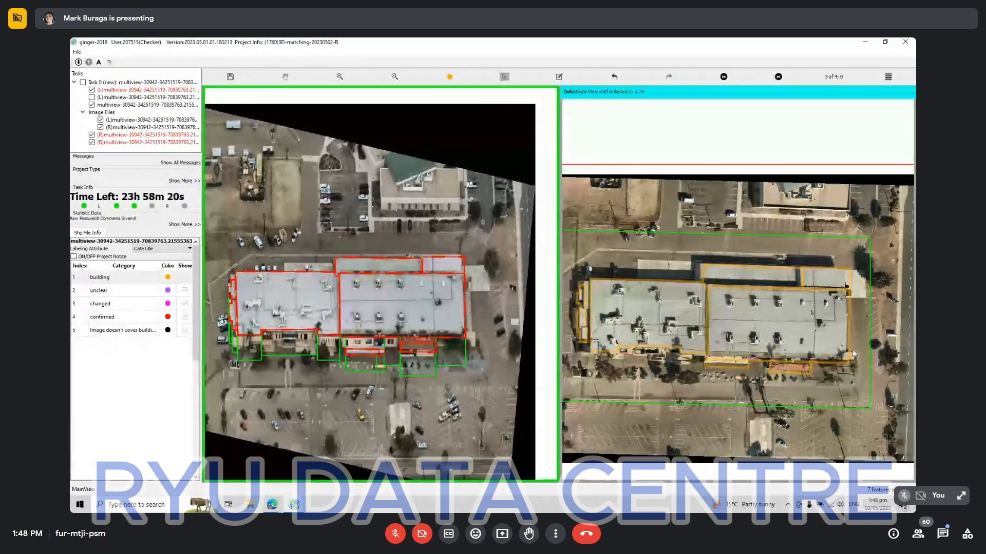
left_click_drag(853, 353, 853, 354)
left_click_drag(754, 277, 746, 274)
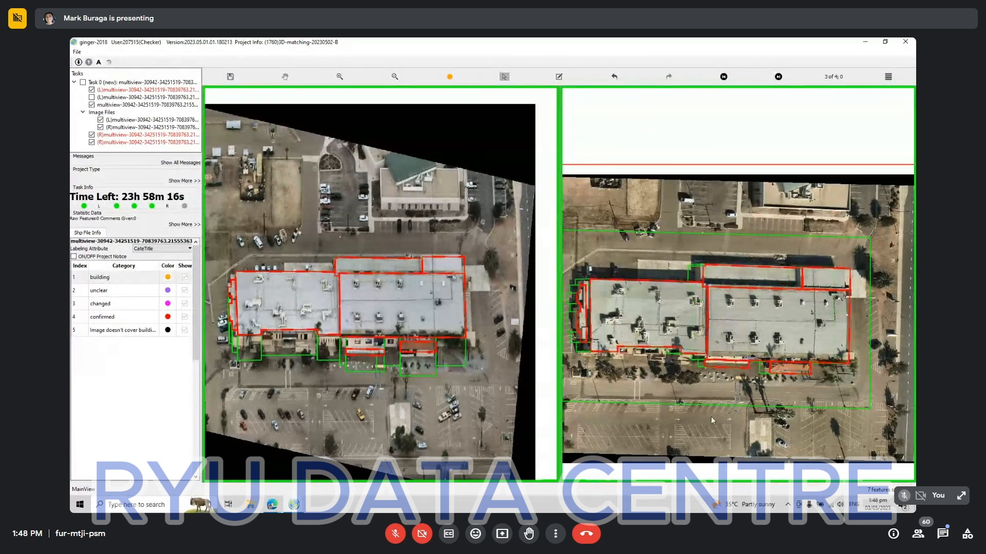
Delete the two small awning outlines in front of the main roof in the reference image.
scroll(769, 380, "up", 3)
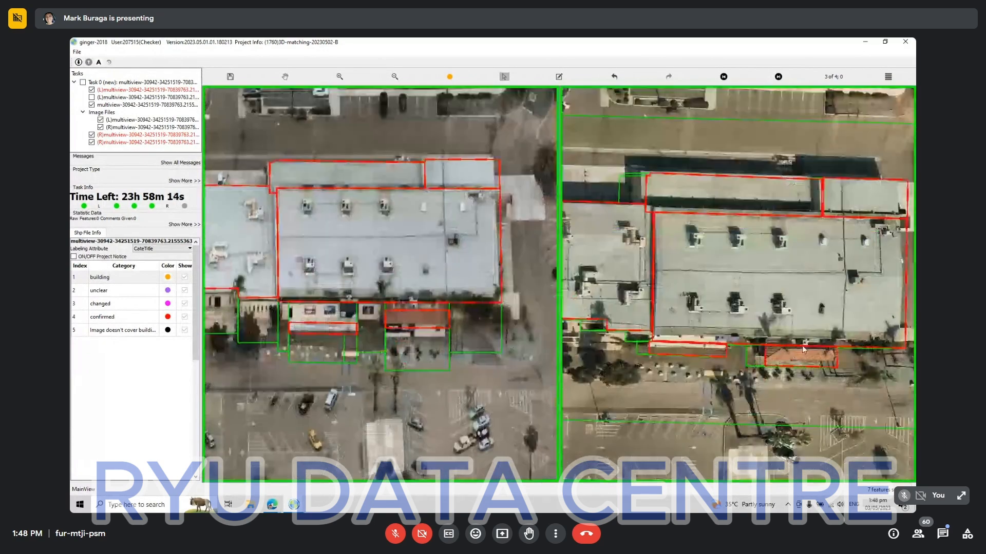
key("space")
left_click_drag(803, 347, 851, 368)
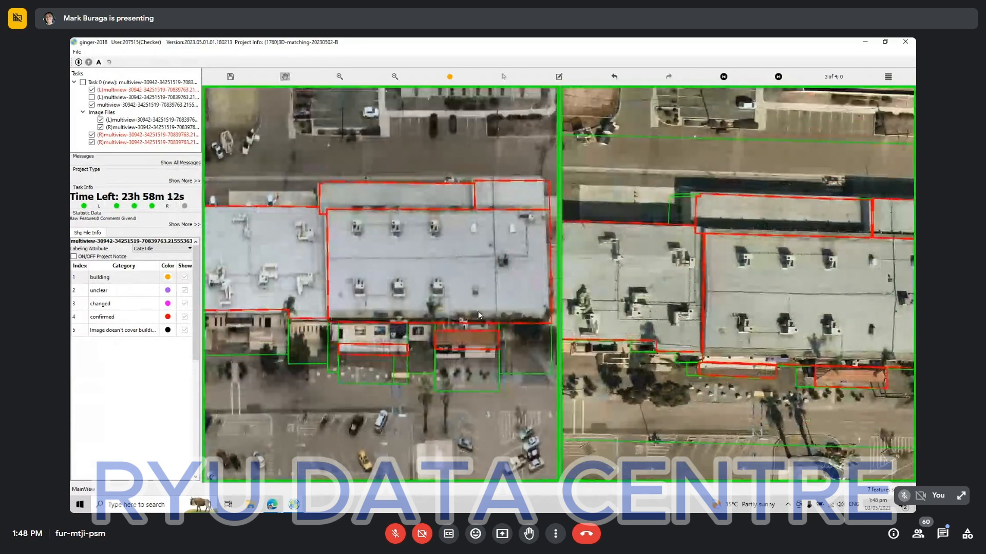
key("space")
left_click_drag(393, 341, 464, 369)
key("Delete")
key("space")
key("space")
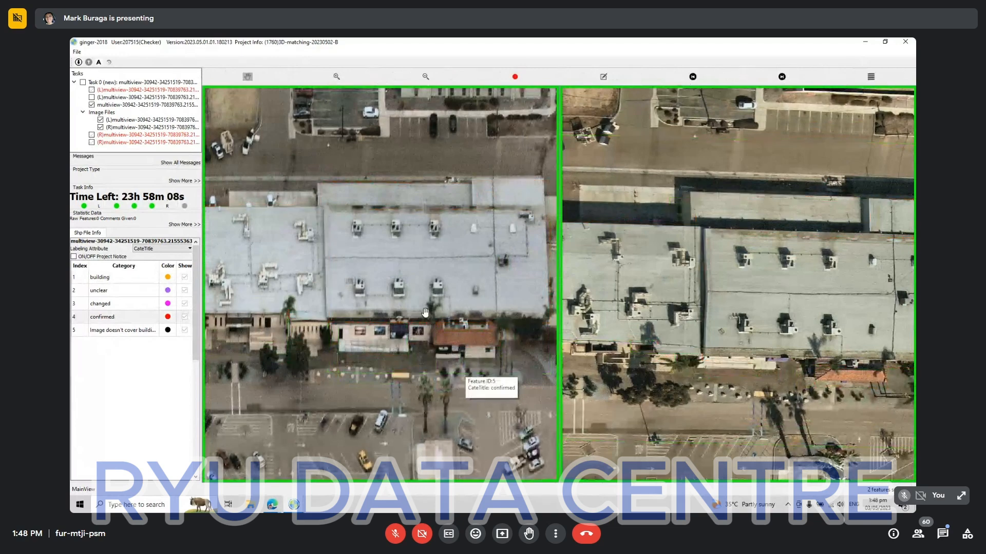
Reshape the front edge of the right-hand main roof outline in the reference image to follow the actual roof edge.
left_click(413, 307)
key("space")
key("h")
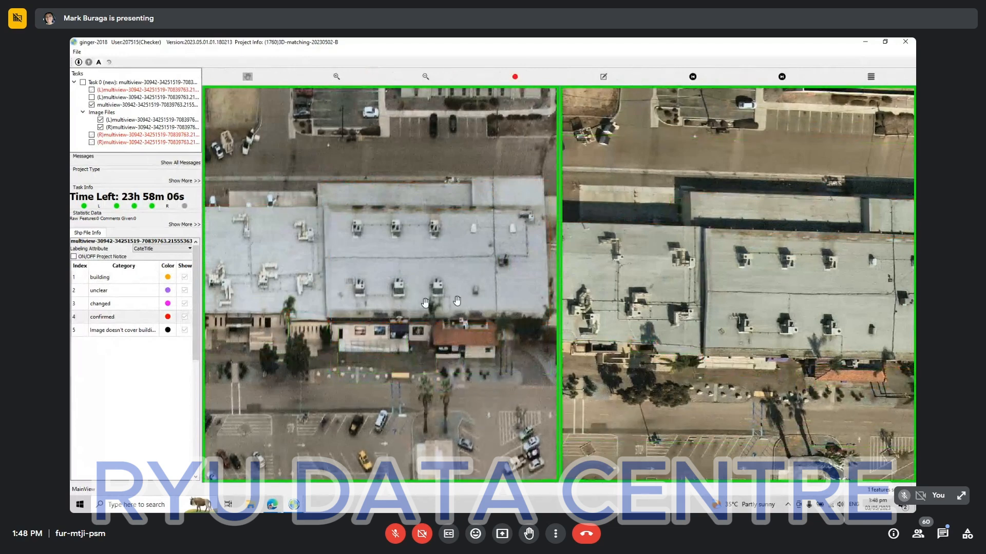
key("h")
left_click_drag(525, 314, 423, 307)
key("space")
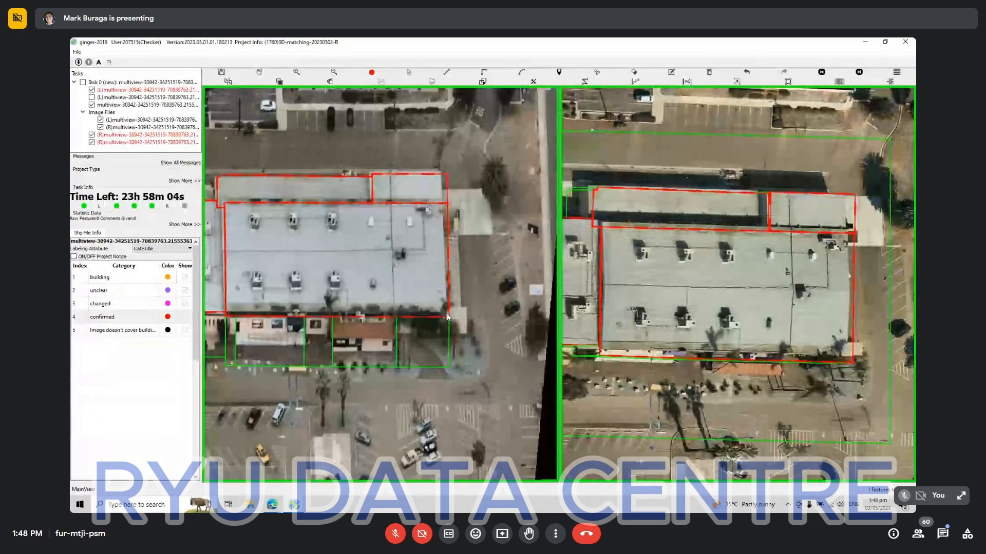
left_click(451, 316)
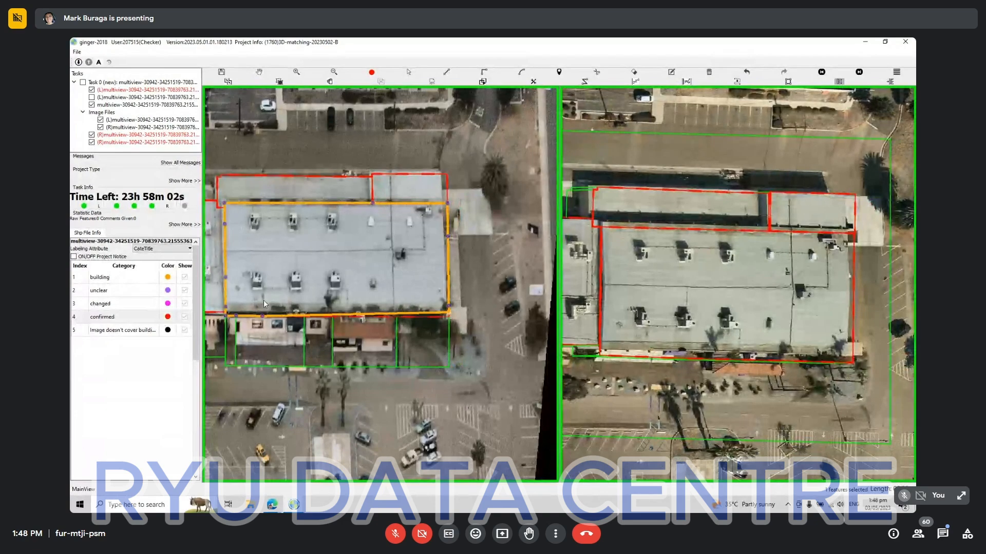
left_click(229, 311)
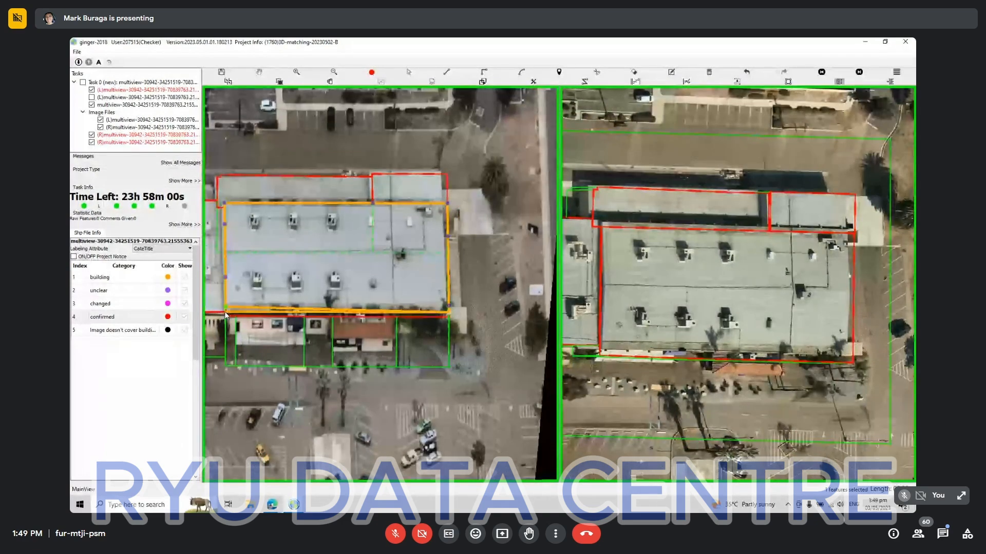
double_click(226, 312)
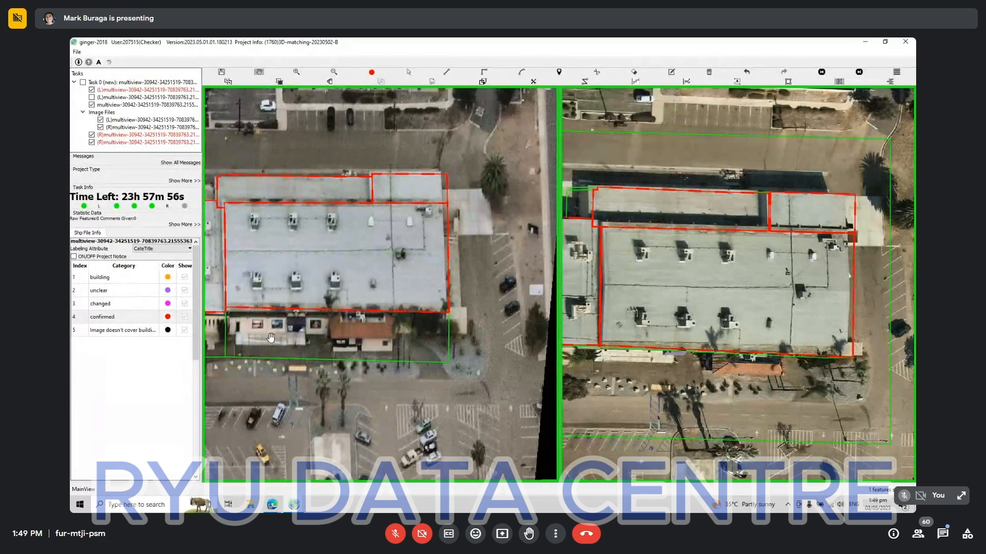
Outline the small red-tiled roof in front of the right-hand main roof in the reference image and mark it as confirmed.
key("space")
scroll(342, 334, "up", 2)
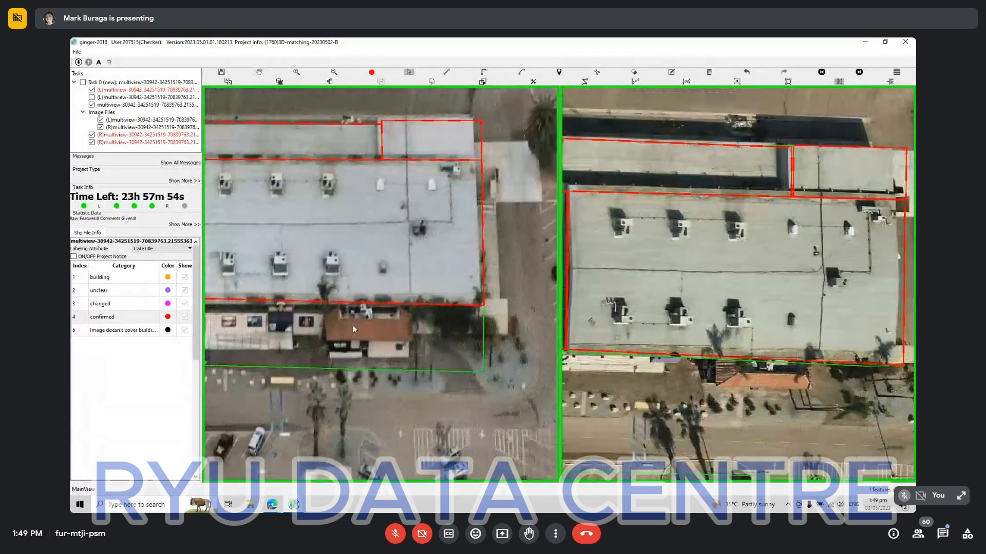
key("r")
left_click(323, 315)
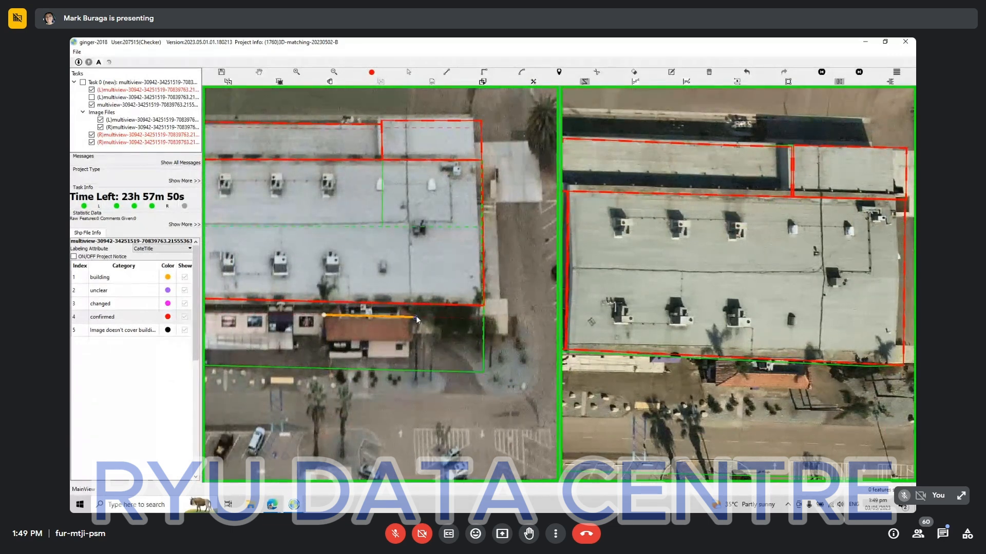
left_click(416, 317)
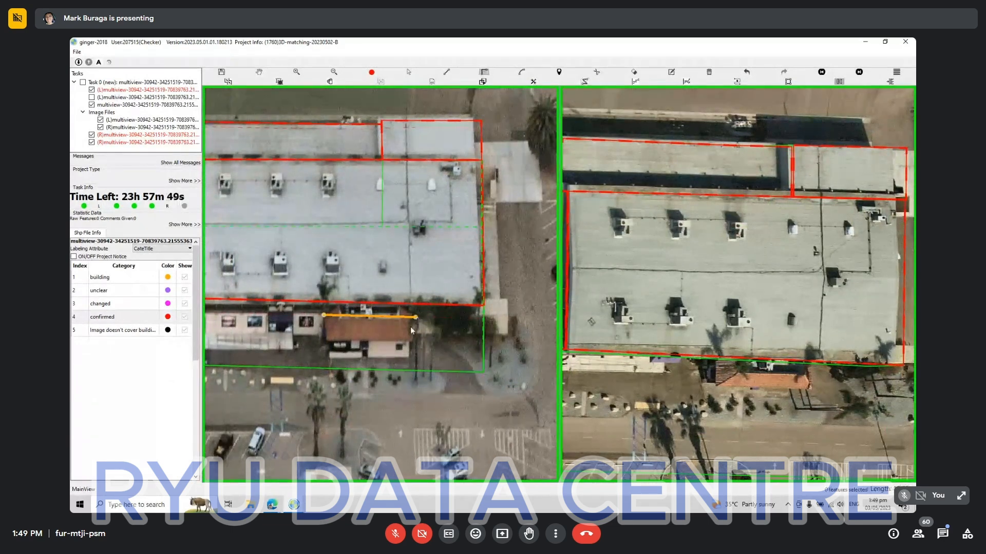
double_click(326, 316)
scroll(384, 384, "down", 2)
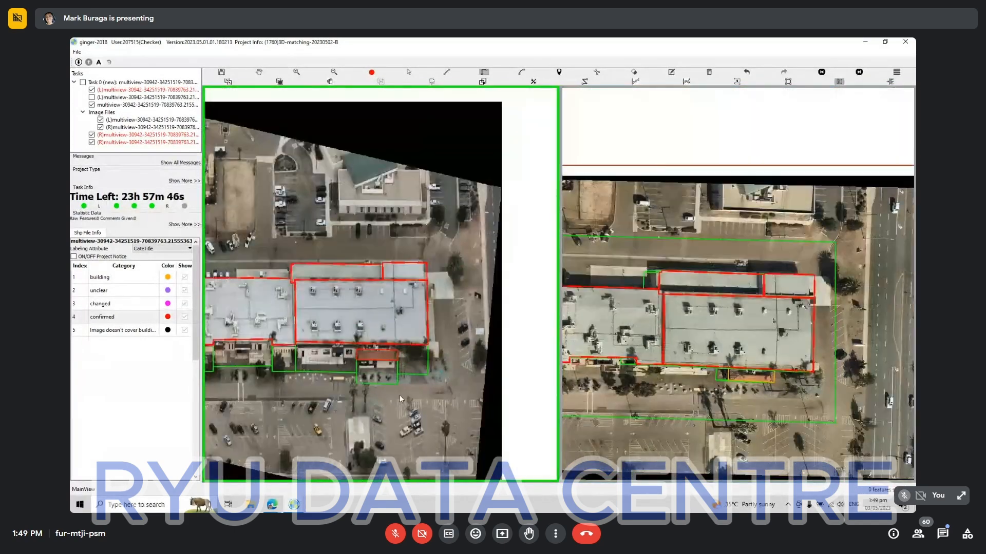
key("ctrl+a")
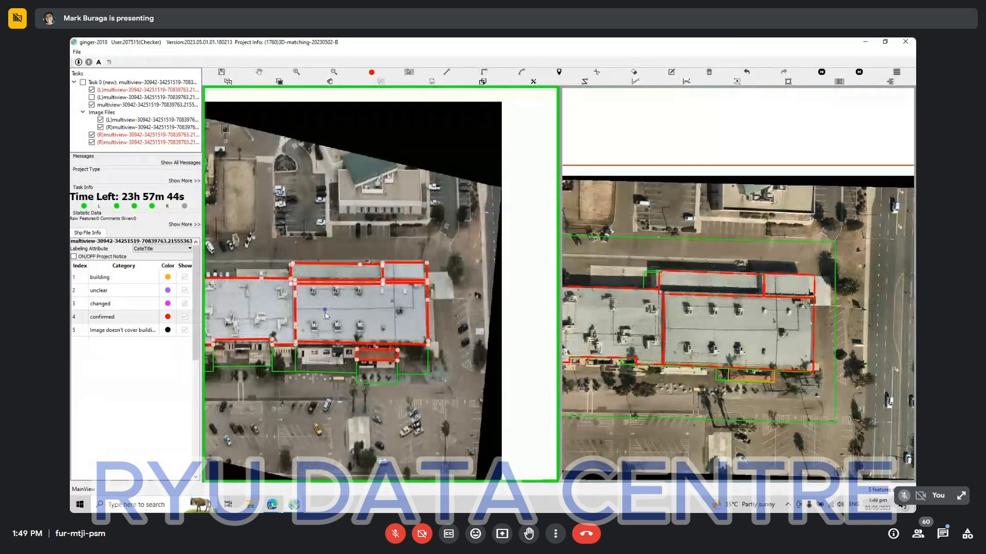
Go to the fourth comparison image, shift its building outlines slightly up and left onto the visible roof, and mark them as confirmed.
left_click(451, 377)
key("h")
left_click_drag(451, 376, 522, 371)
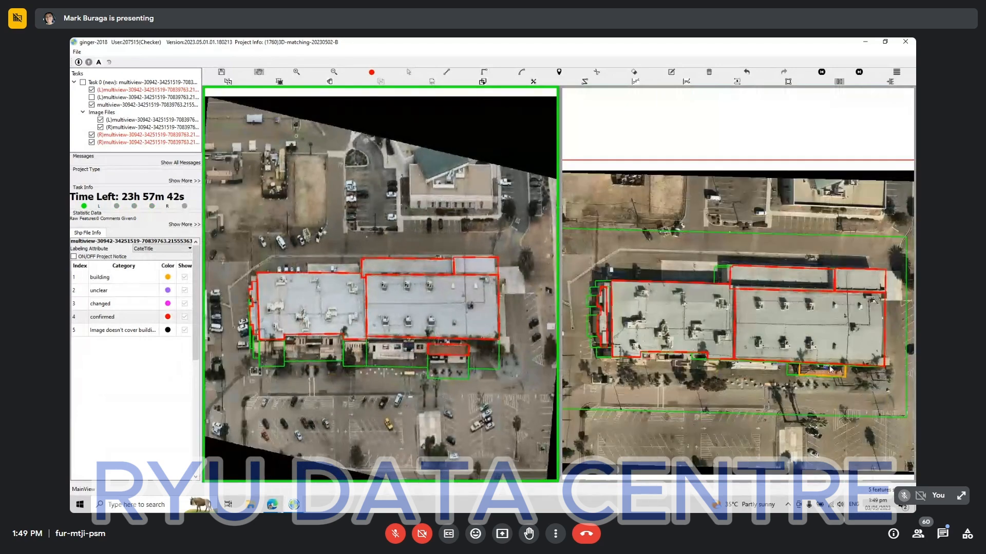
left_click(762, 400)
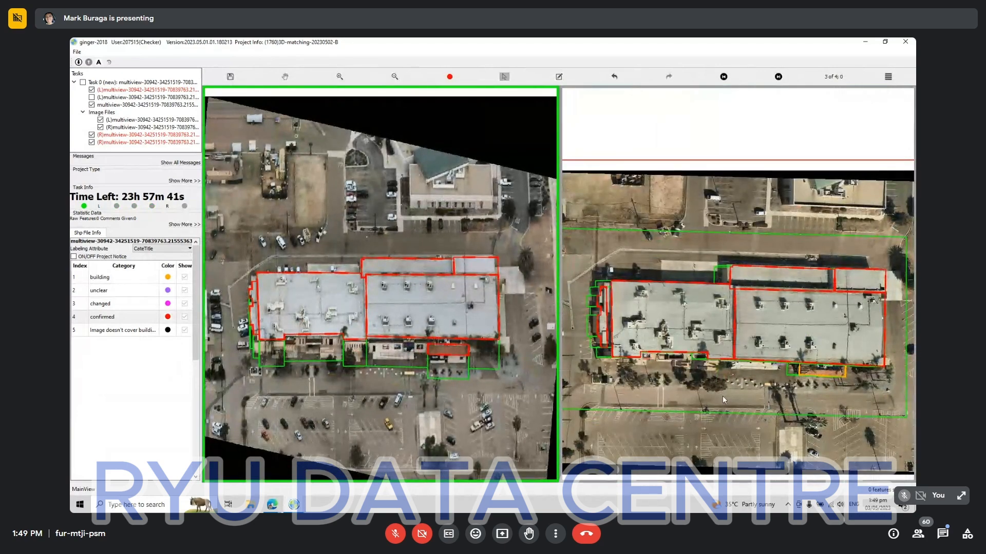
key("n")
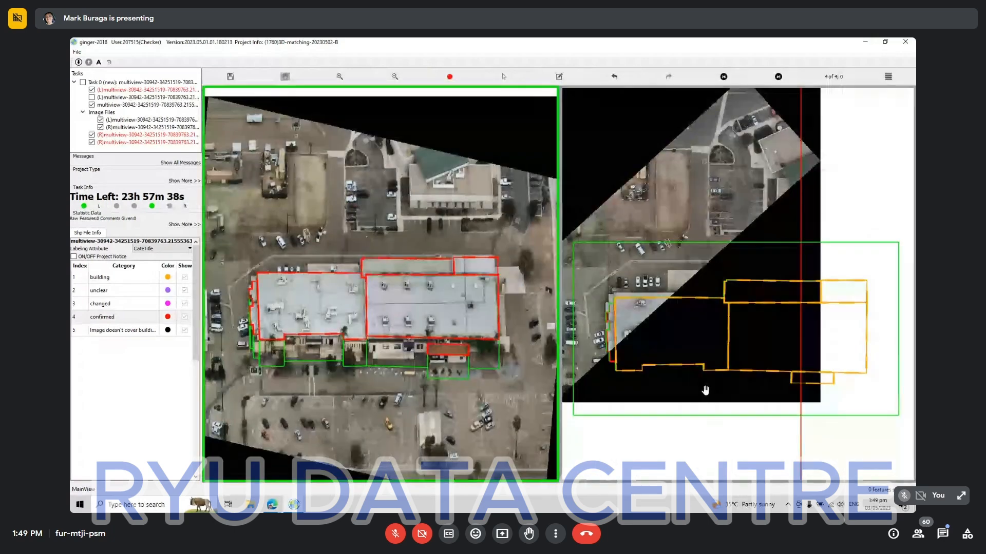
left_click_drag(610, 263, 852, 421)
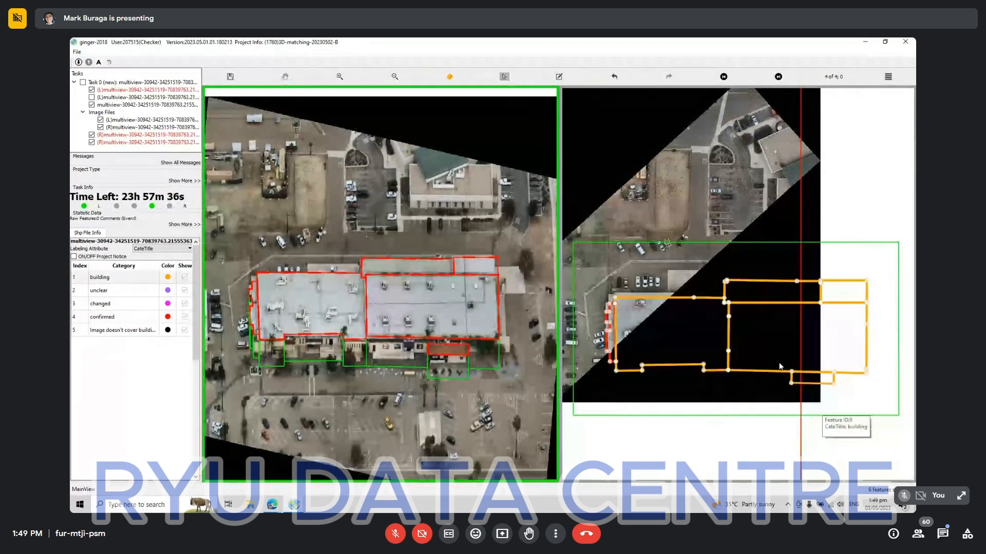
left_click_drag(777, 350, 764, 333)
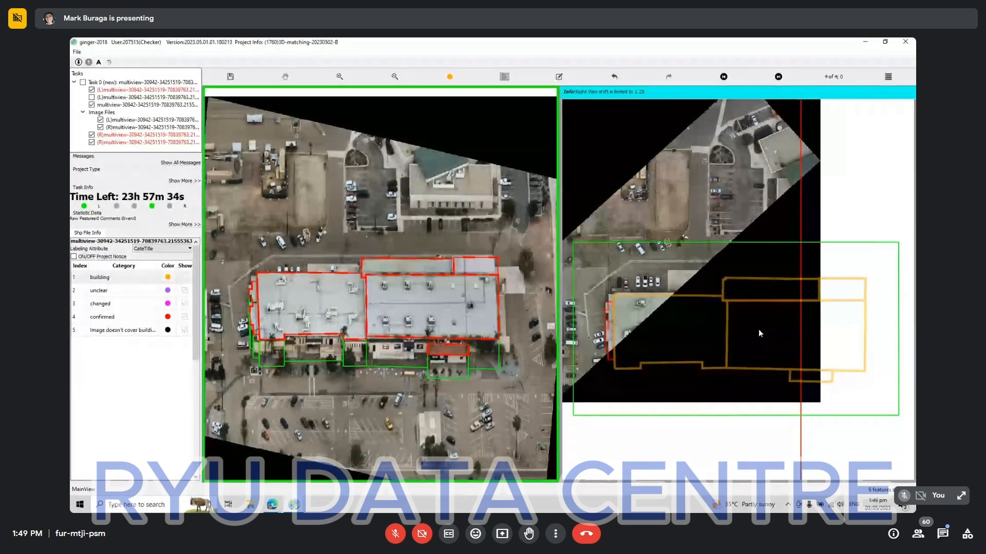
left_click(694, 248)
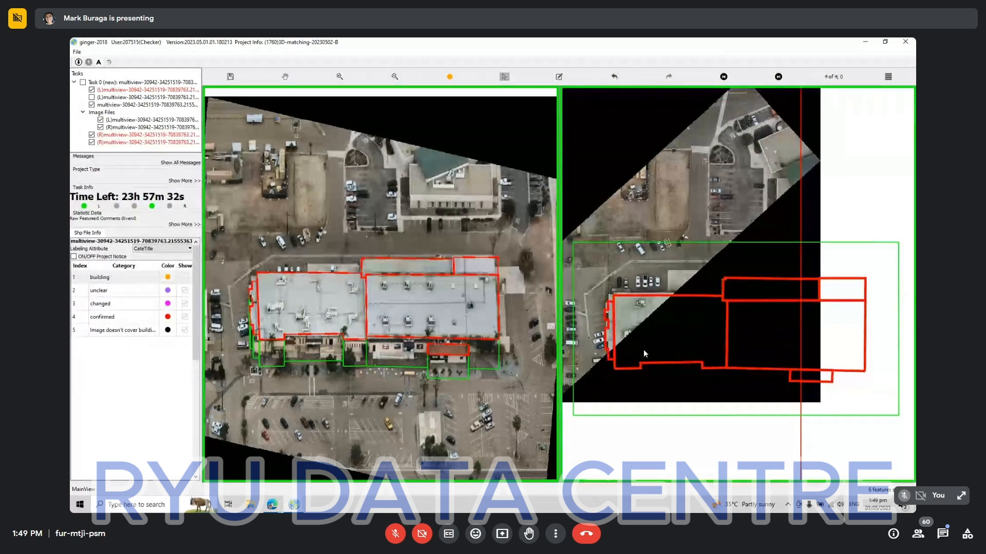
Check the fit of the narrow left-end roof outline in the fourth comparison image and compare it with the first comparison image.
scroll(616, 292, "up", 4)
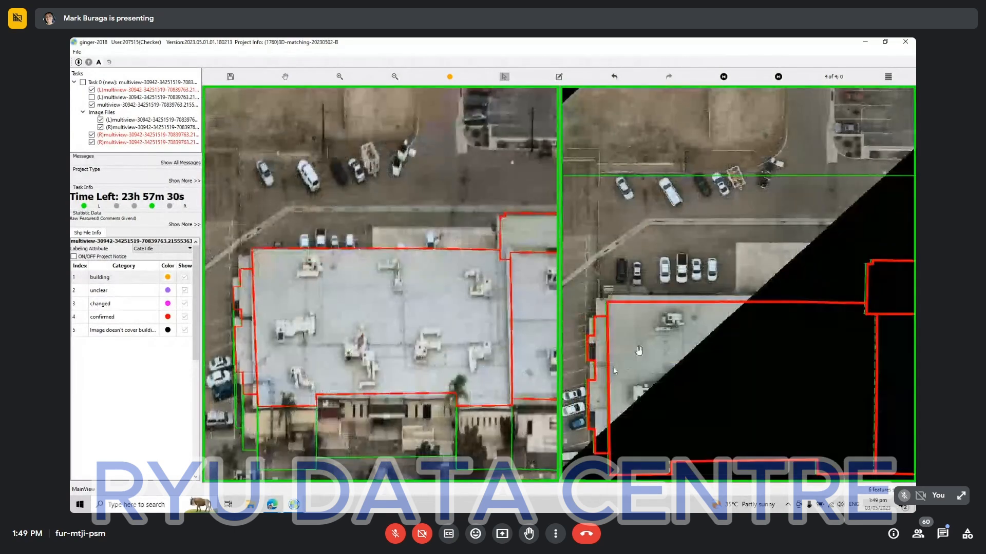
left_click(598, 371)
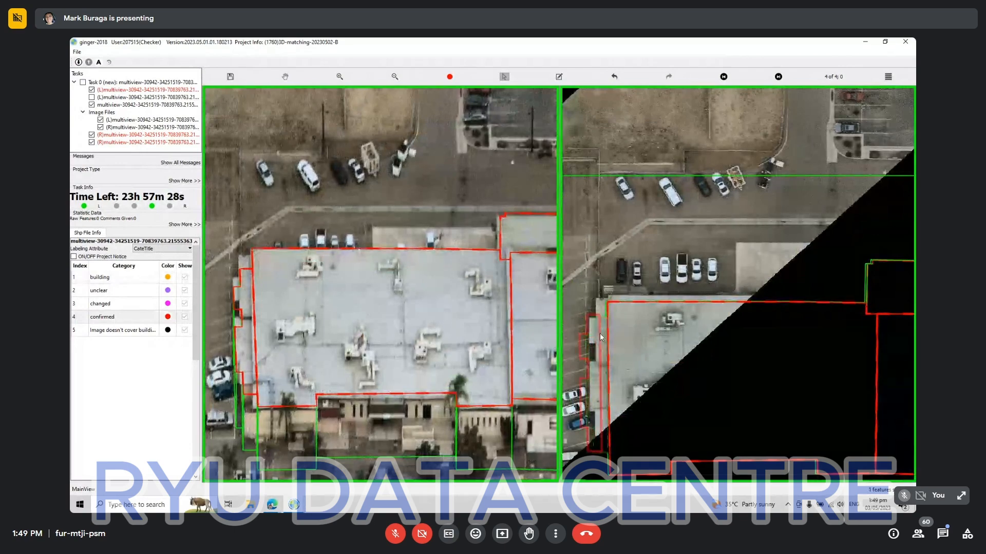
scroll(610, 287, "down", 6)
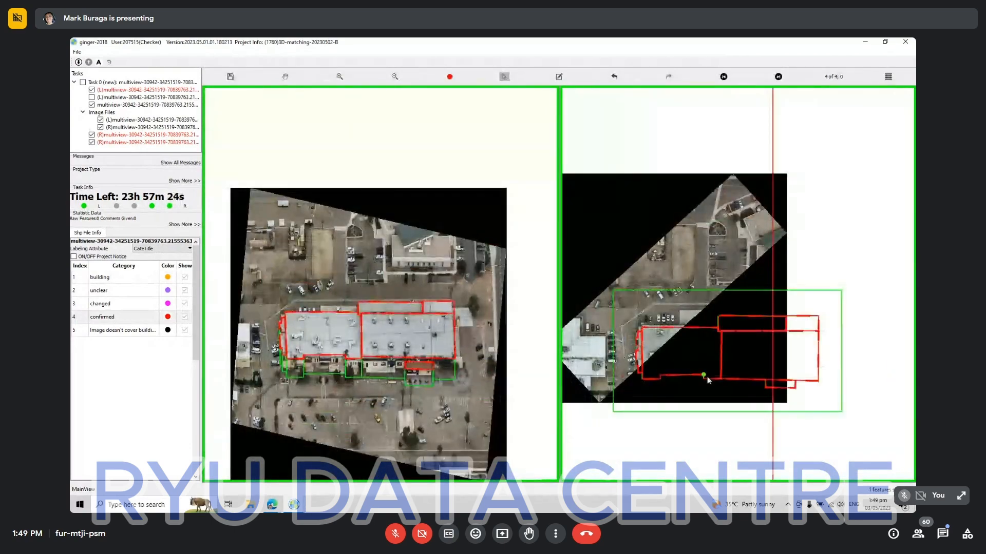
key("space")
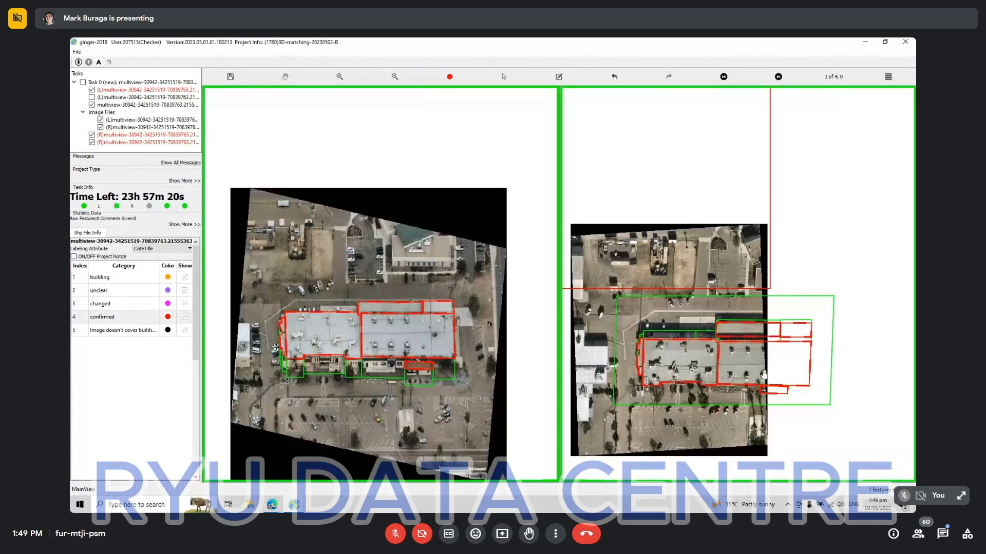
scroll(770, 370, "up", 3)
key("Left")
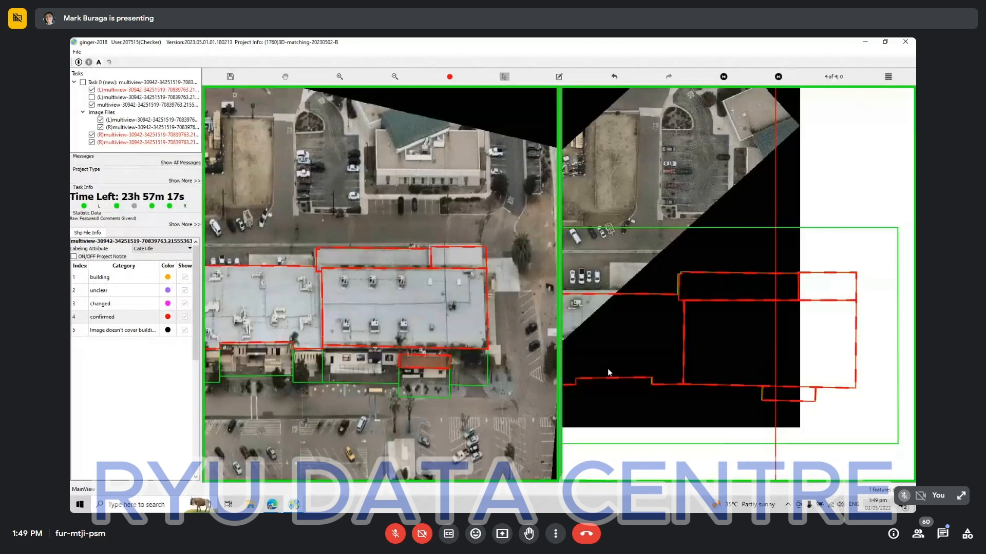
Nudge the narrow roof outline at the building's left end slightly left in the fourth comparison image.
key("h")
left_click_drag(647, 316, 829, 327)
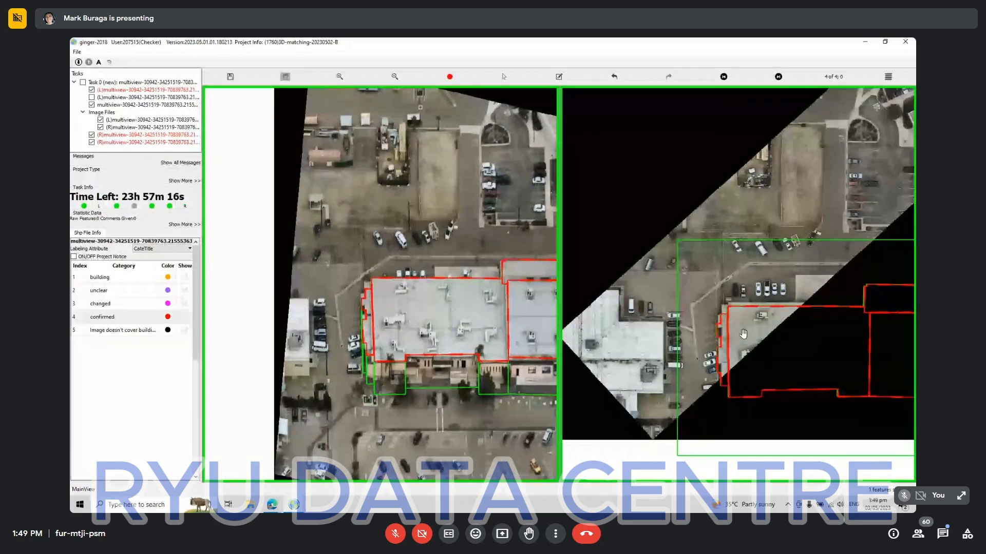
scroll(741, 335, "up", 1)
key("space")
key("space")
key("s")
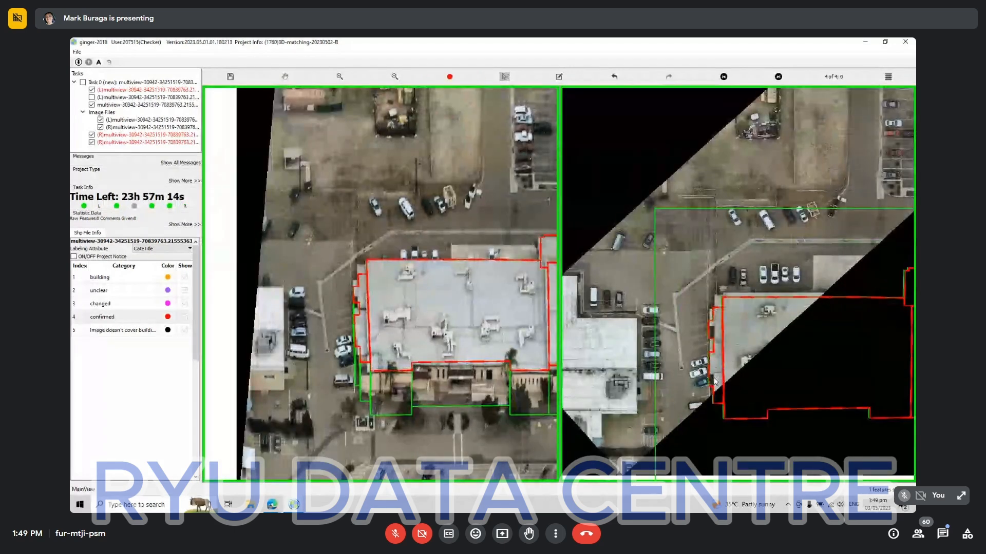
left_click_drag(720, 351, 718, 351)
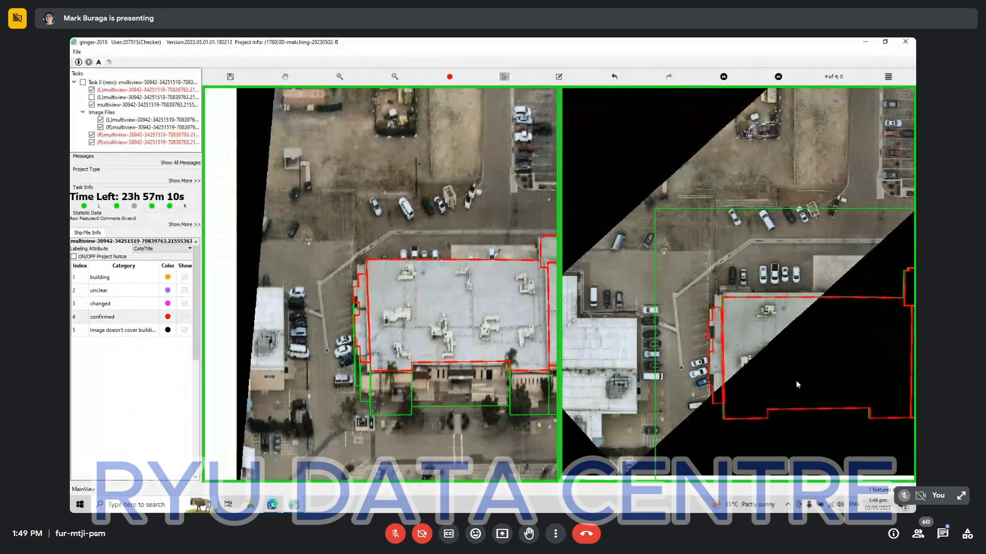
Try to change the left-hand main roof outline in the fourth comparison image to the category "Image doesn't cover building".
scroll(795, 380, "down", 3)
key("space")
key("space")
left_click_drag(831, 385, 734, 330)
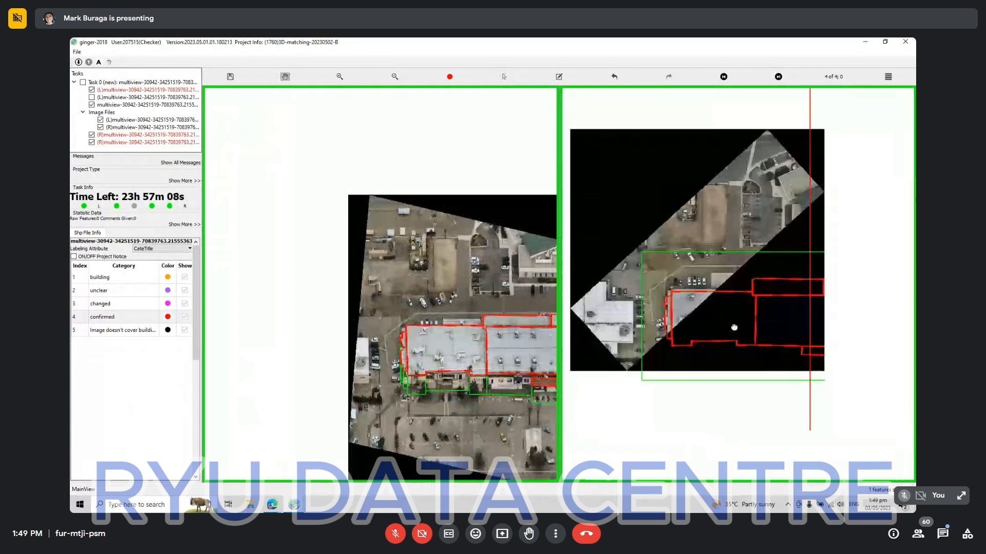
left_click(713, 304)
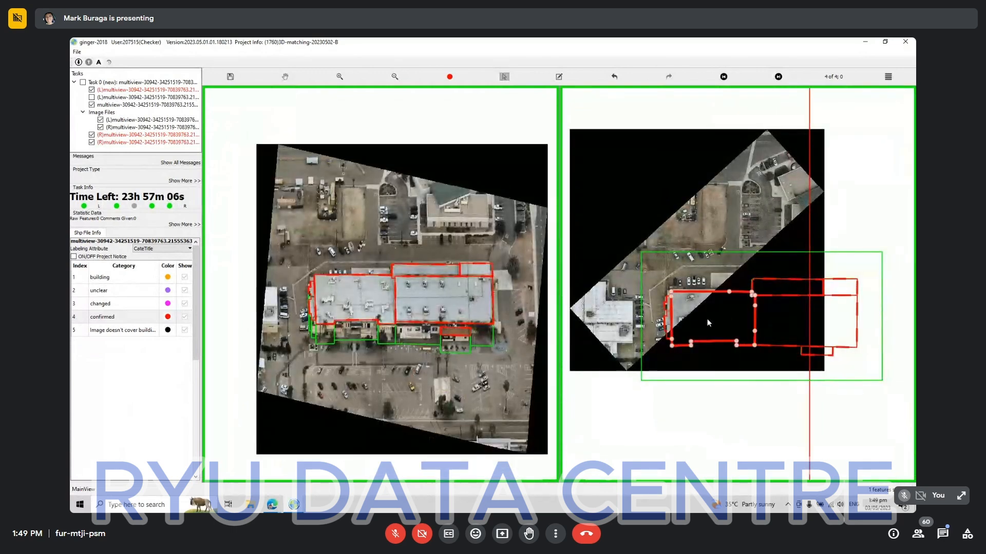
right_click(707, 320)
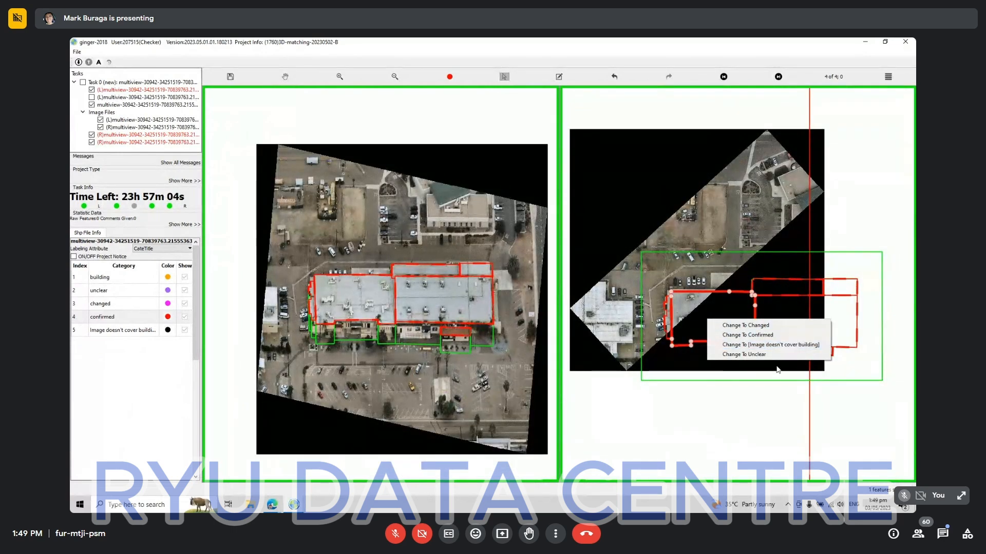
left_click(780, 345)
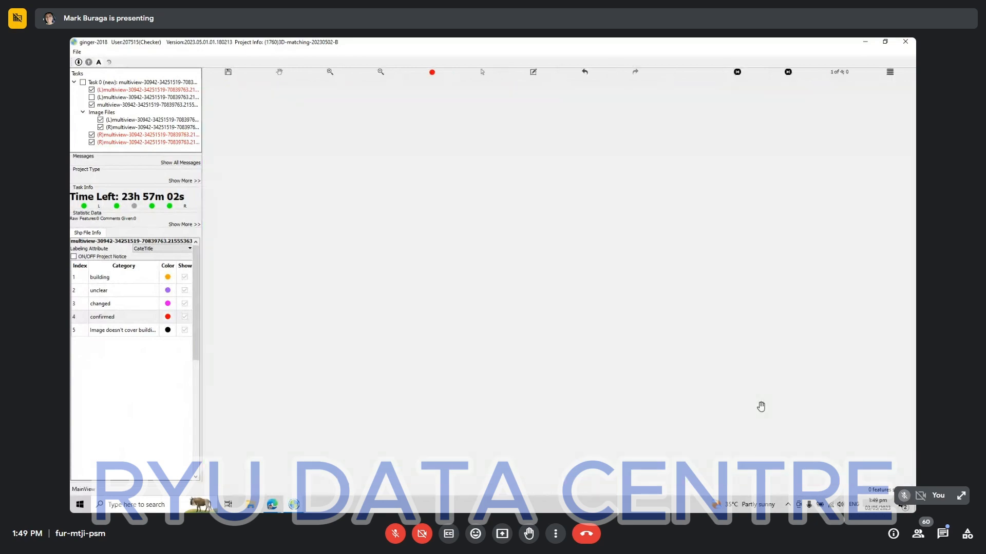
Dismiss the topology error message and switch to the other open task window with the solar-panel parking structure.
key("Right")
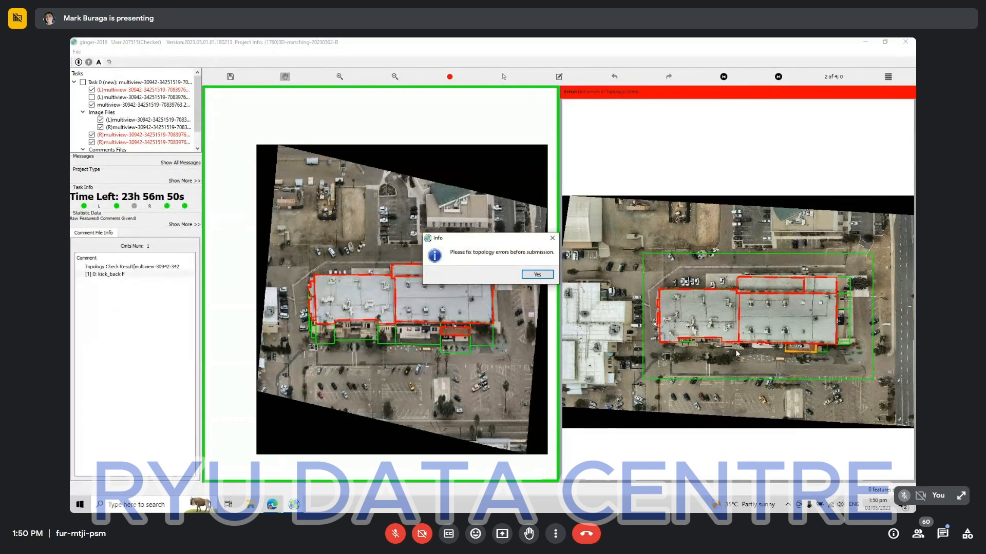
left_click(537, 274)
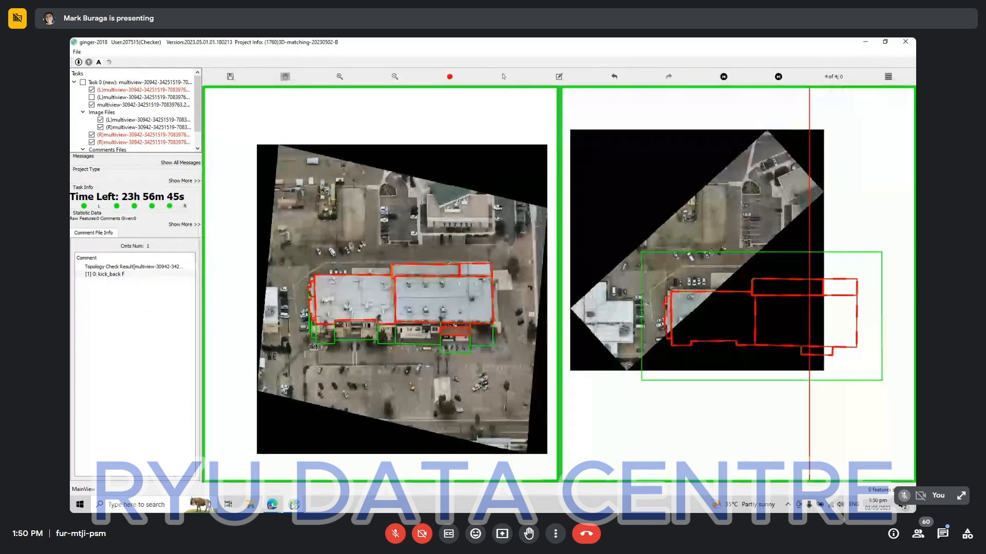
mouse_move(294, 505)
left_click(212, 446)
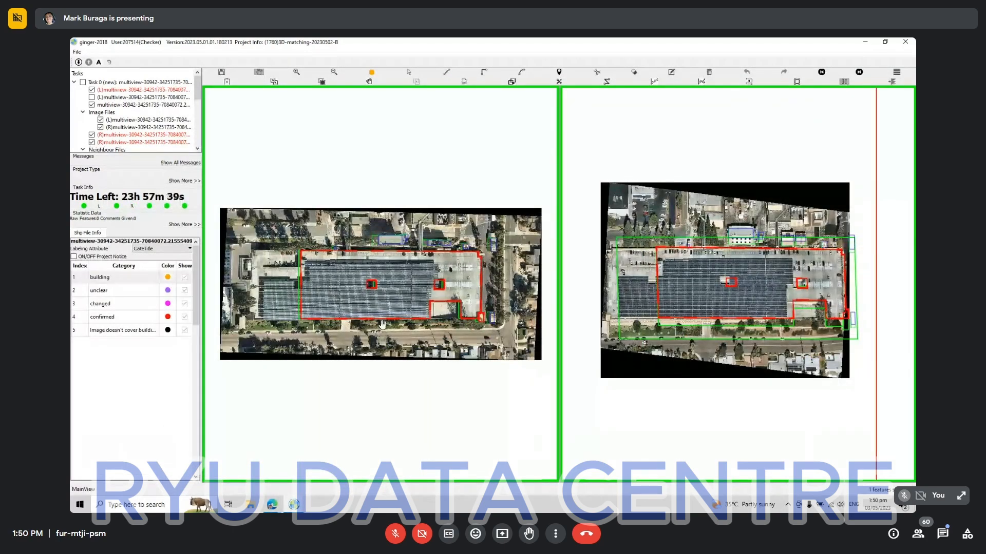
Compare the solar-panel parking structure in the reference and comparison images with its outlines shown and hidden.
scroll(388, 312, "up", 2)
key("space")
key("space")
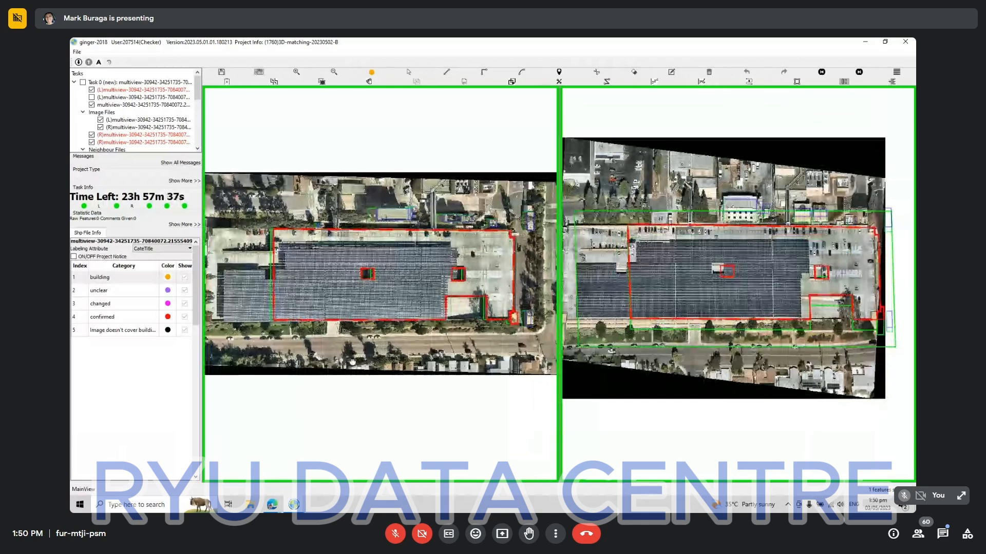
left_click_drag(293, 331, 431, 340)
scroll(431, 340, "up", 2)
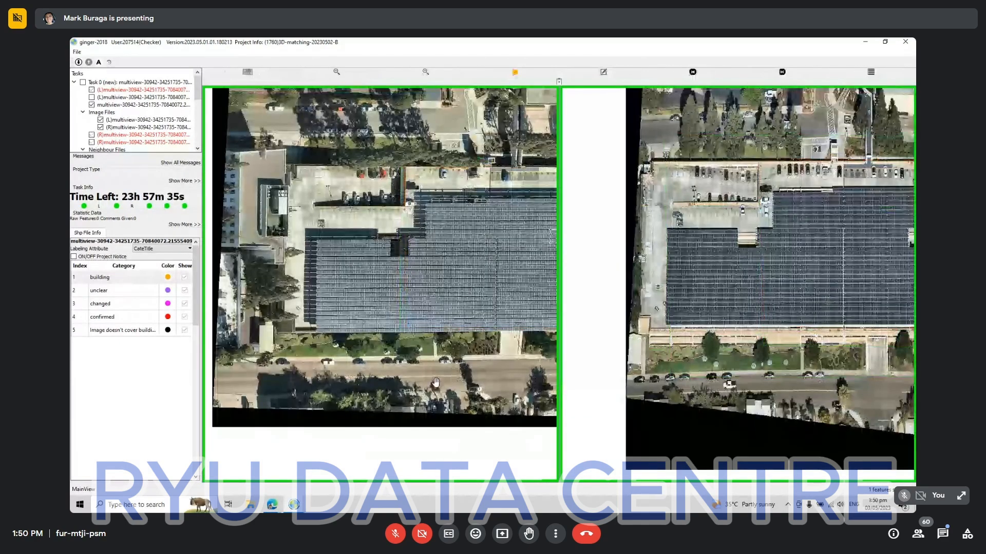
scroll(429, 373, "down", 3)
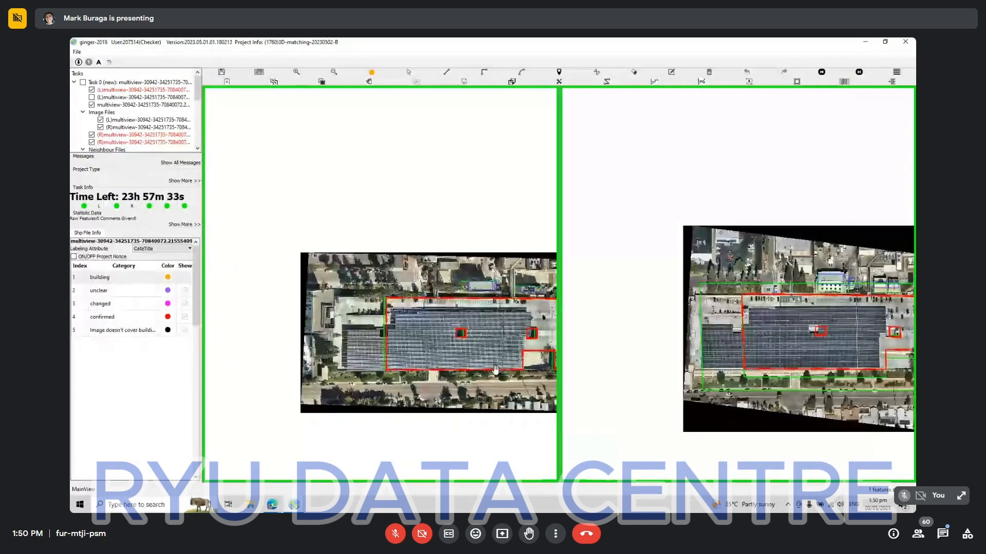
key("space")
key("space")
Extend the parking structure's outline in the reference image over its left-hand parking section and notch its front-left corner.
scroll(408, 352, "up", 2)
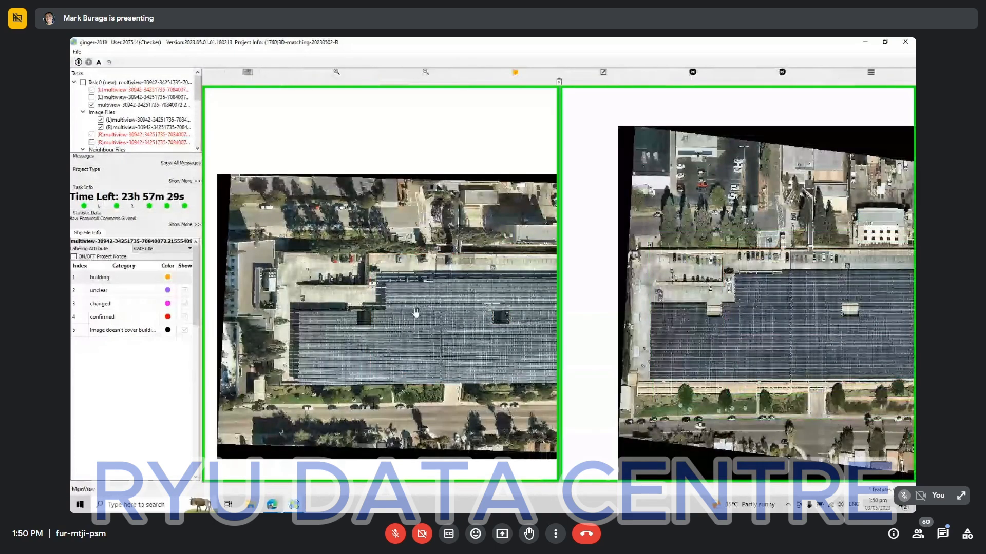
left_click_drag(416, 313, 326, 325)
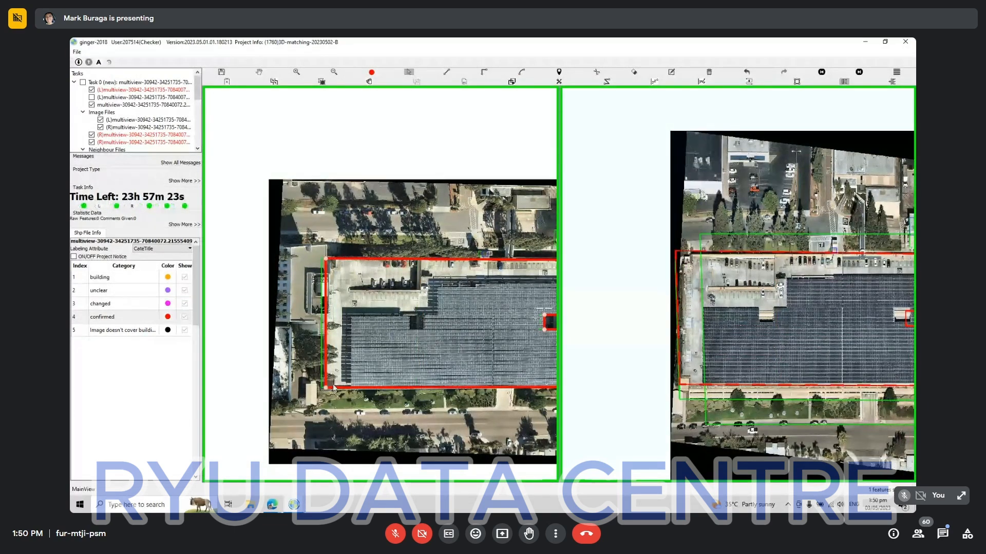
scroll(334, 376, "up", 1)
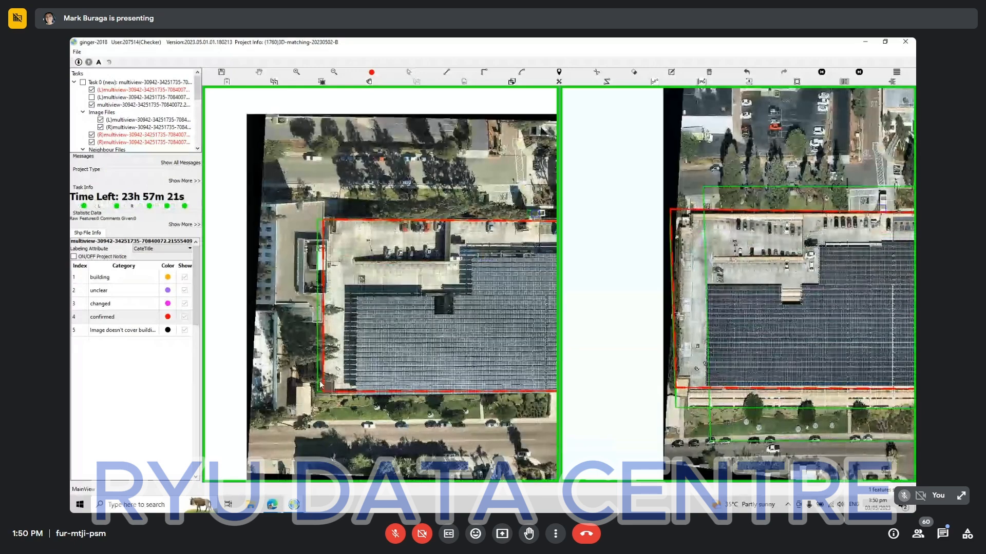
left_click_drag(322, 385, 333, 396)
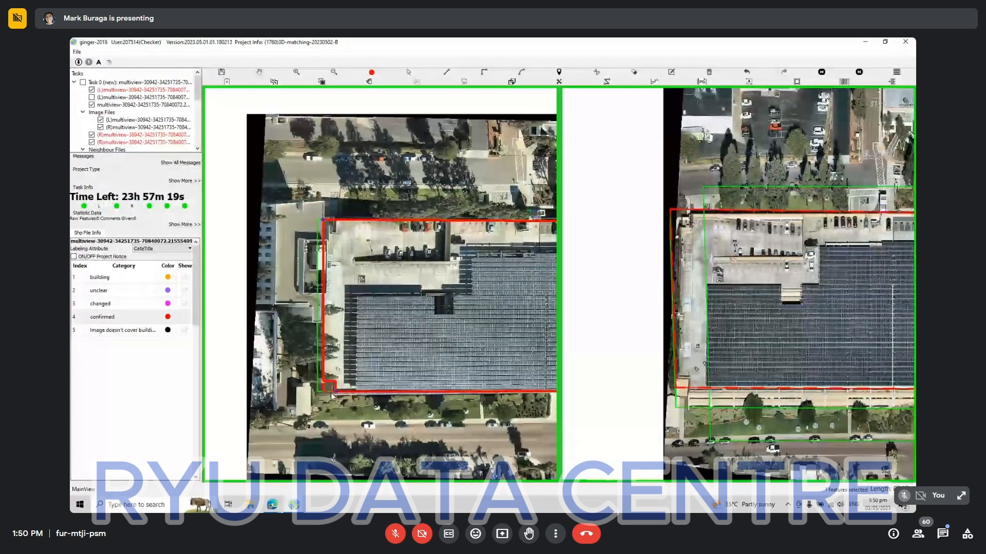
Compare the parking structure's outlines in the first and second comparison images with the reference image, with outlines shown and hidden.
scroll(471, 367, "down", 1)
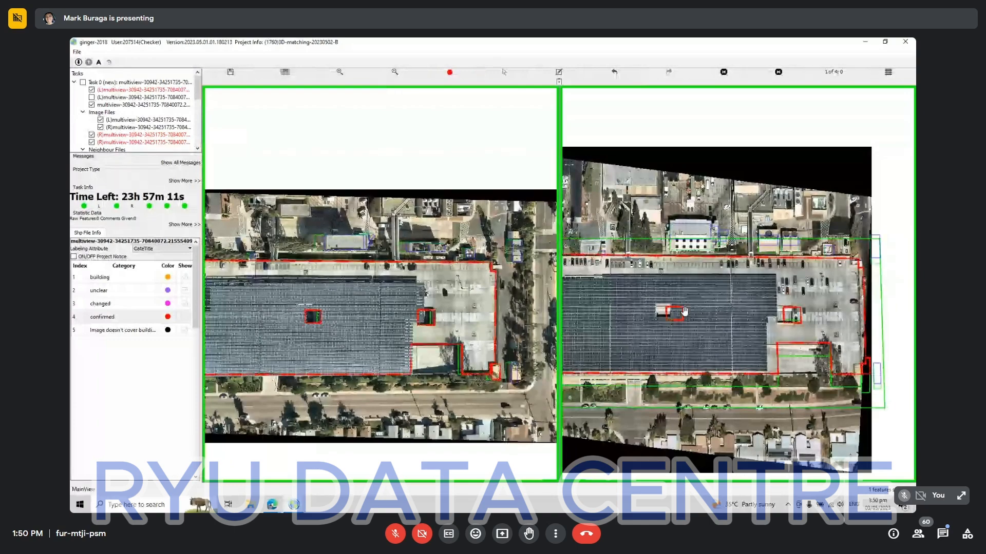
left_click_drag(685, 312, 730, 310)
key("e")
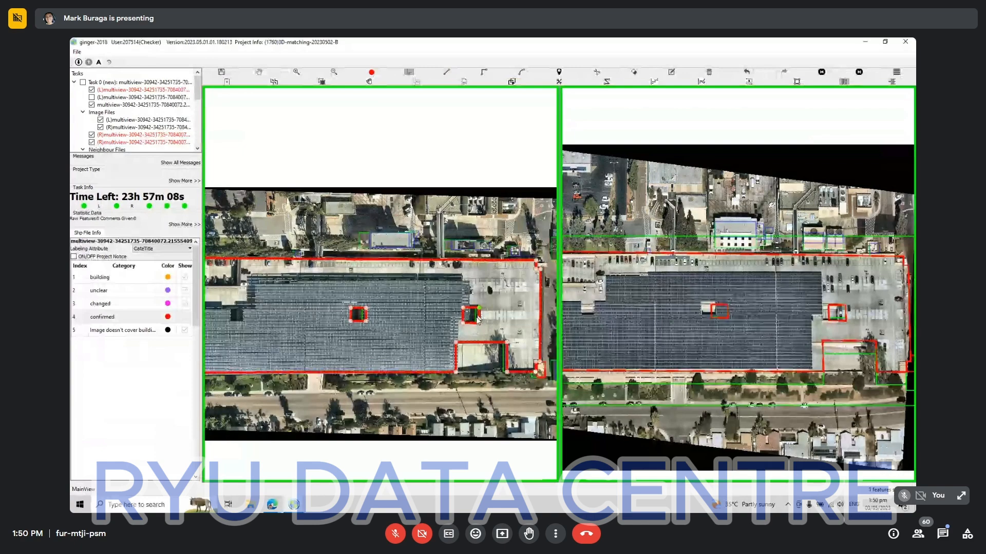
key("space")
key("space")
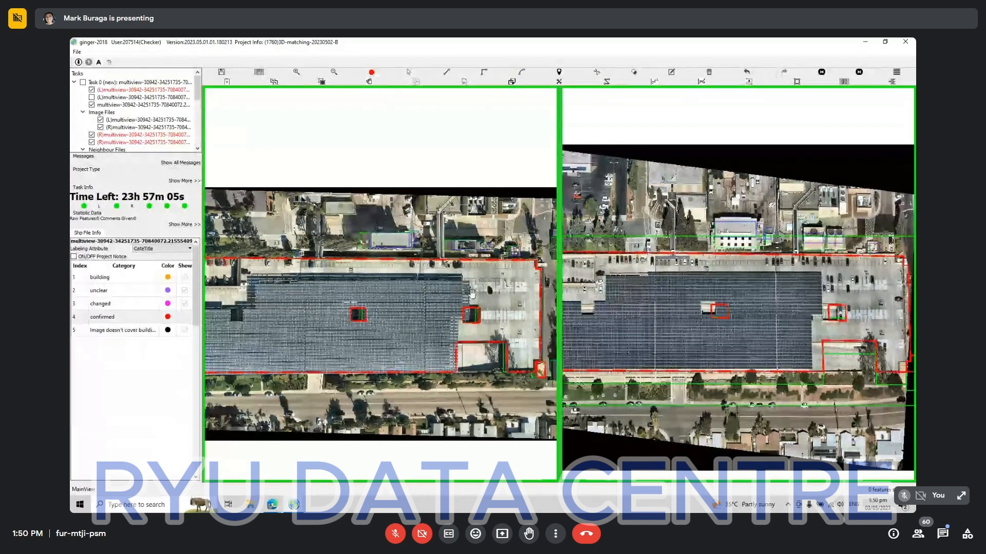
scroll(471, 293, "down", 3)
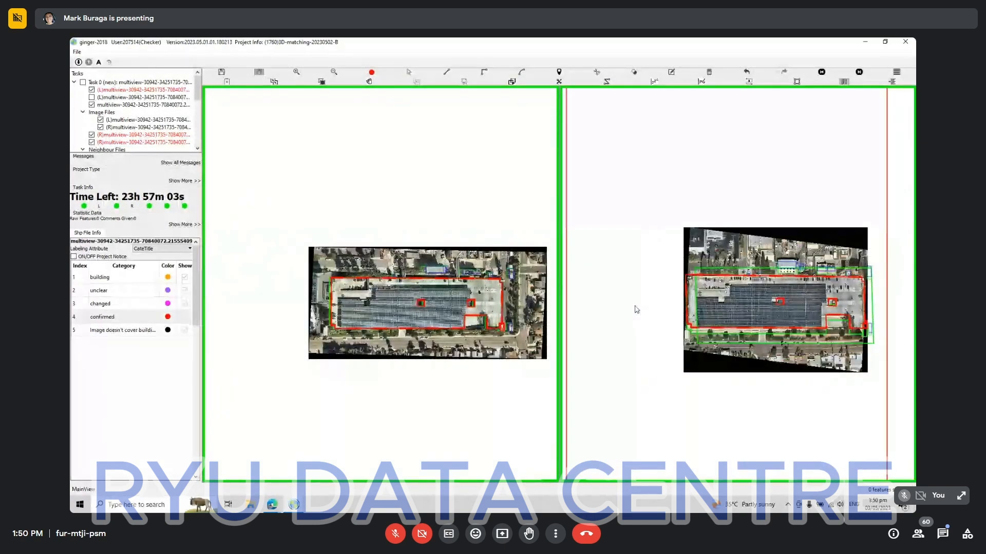
scroll(619, 300, "up", 2)
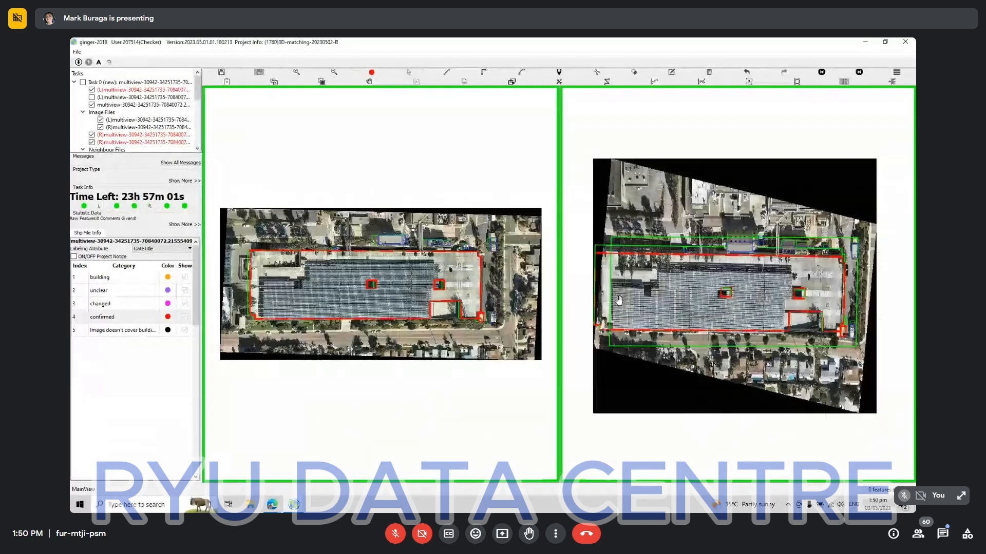
left_click_drag(708, 294, 713, 301)
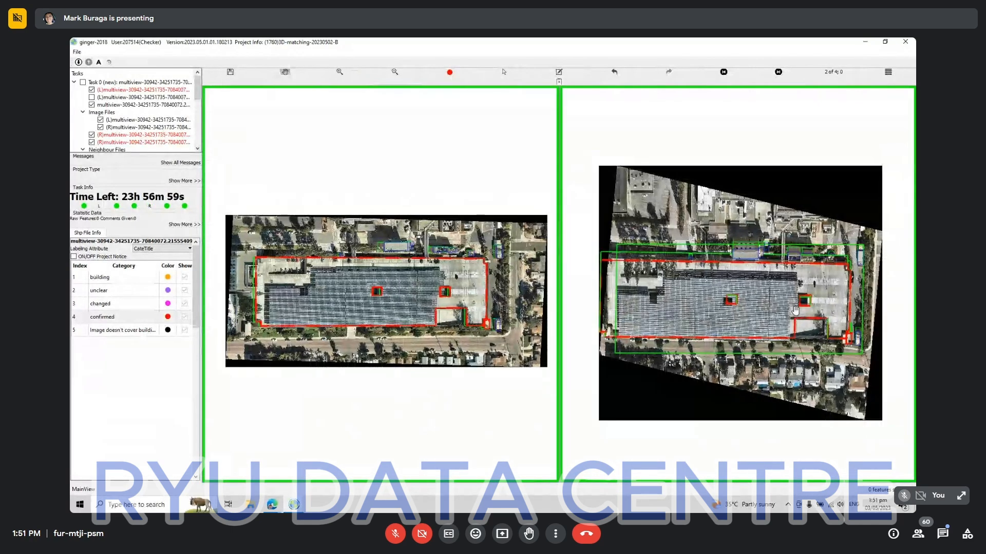
Open the third comparison image and examine the parking structure's left and central sections against the reference image.
key("Right")
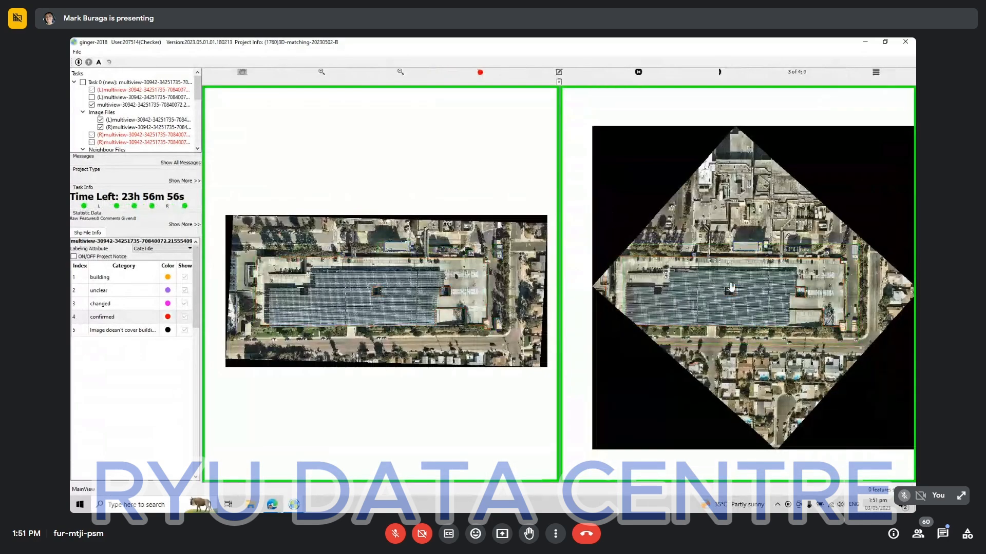
scroll(682, 283, "up", 2)
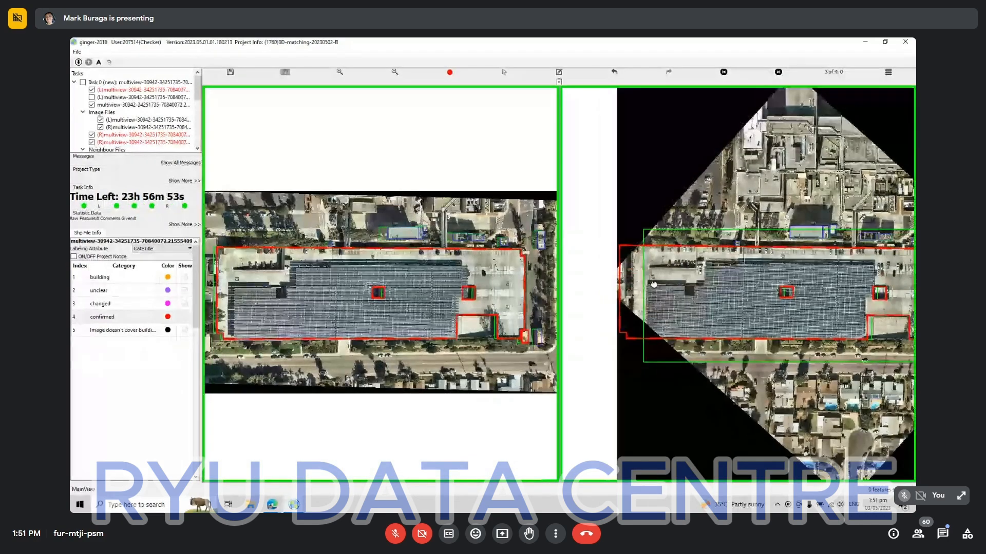
scroll(642, 280, "up", 2)
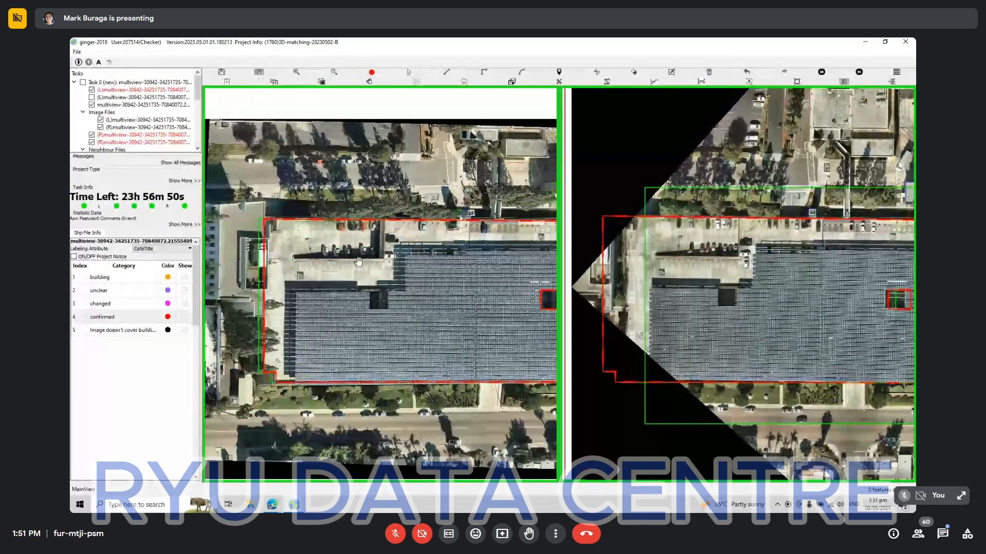
scroll(342, 254, "up", 2)
left_click_drag(527, 296, 353, 256)
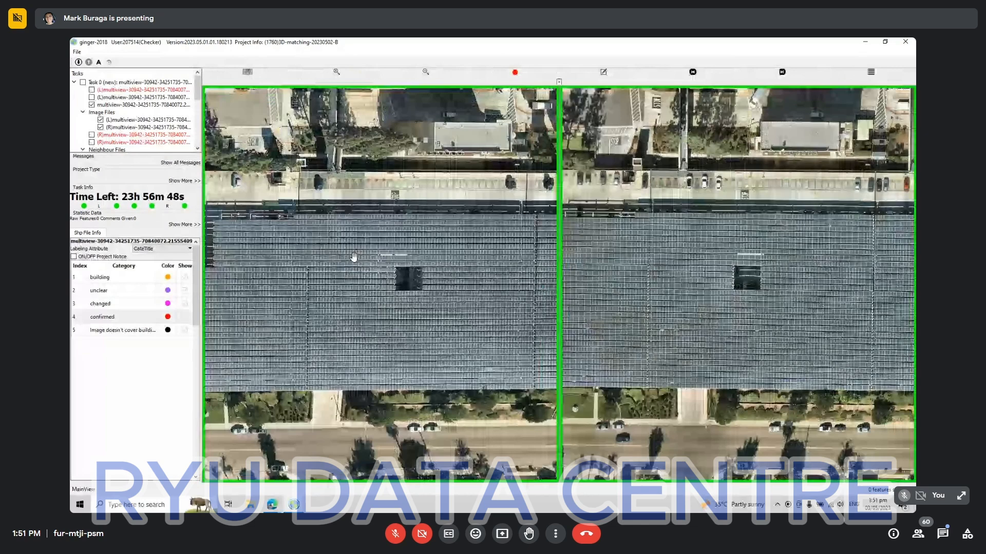
Split the parking structure's outline in the reference image vertically beside the ramp, separating its left-hand section from the main solar-panel section.
key("space")
left_click_drag(292, 261, 392, 233)
scroll(392, 233, "down", 2)
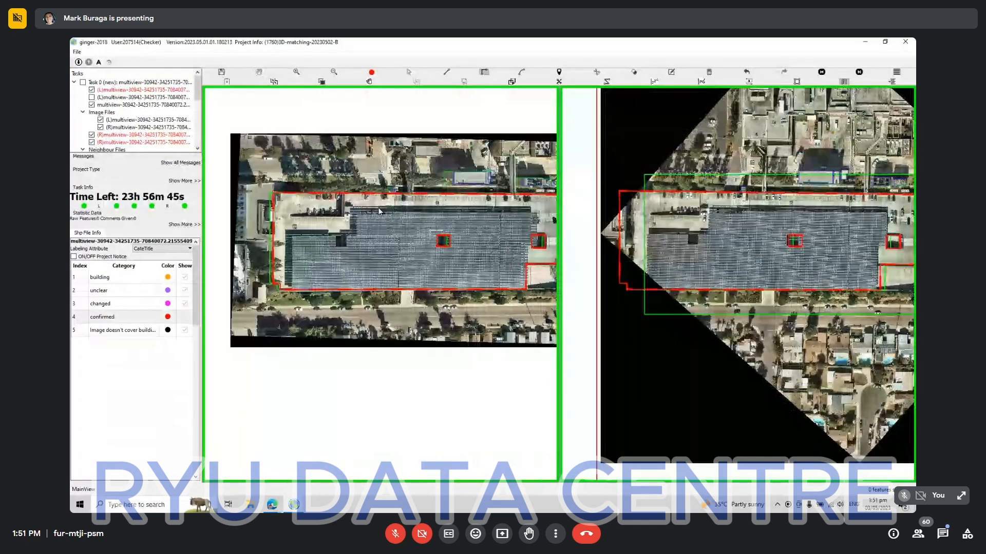
left_click(343, 194)
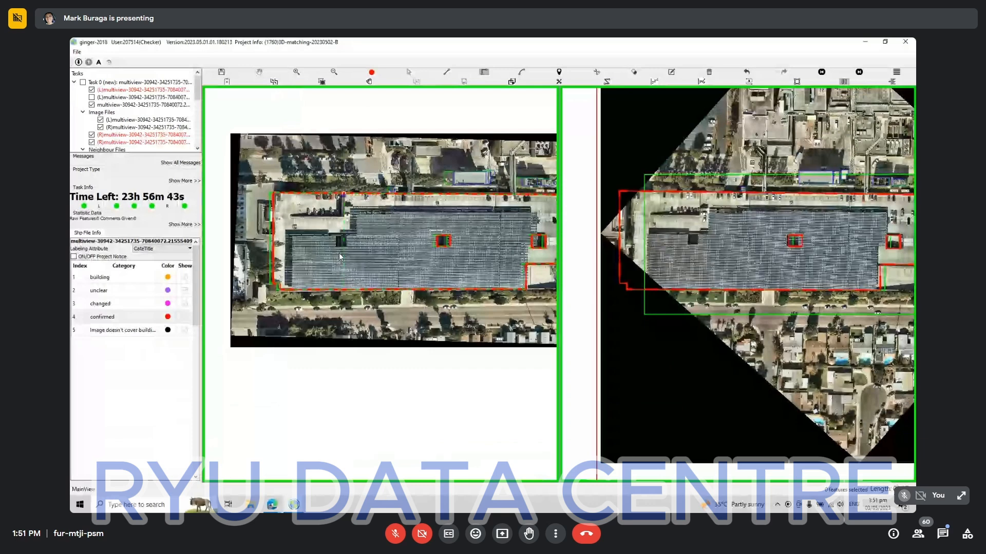
left_click(343, 316)
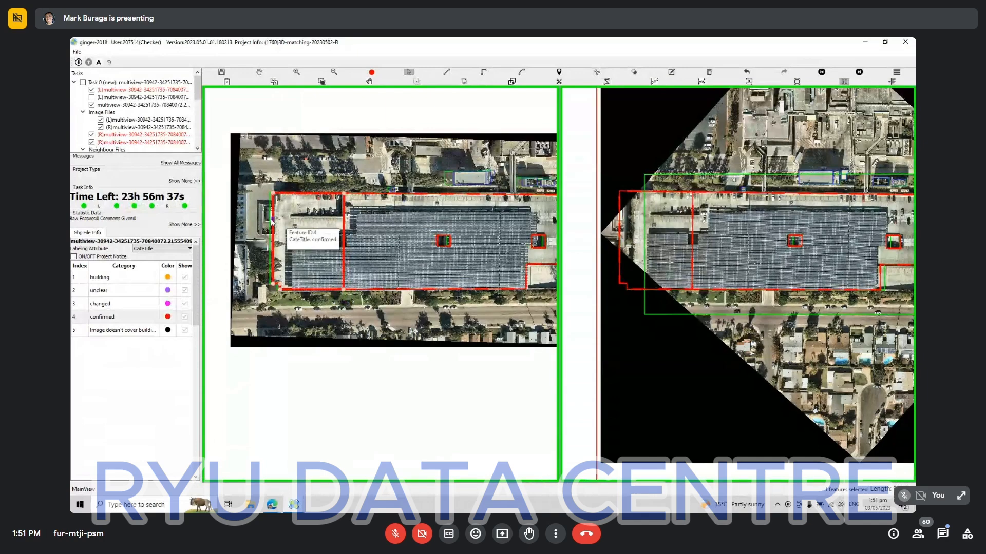
Adjust the matching offset of the left-hand section's outline between the reference image and the third comparison image.
scroll(275, 219, "up", 8)
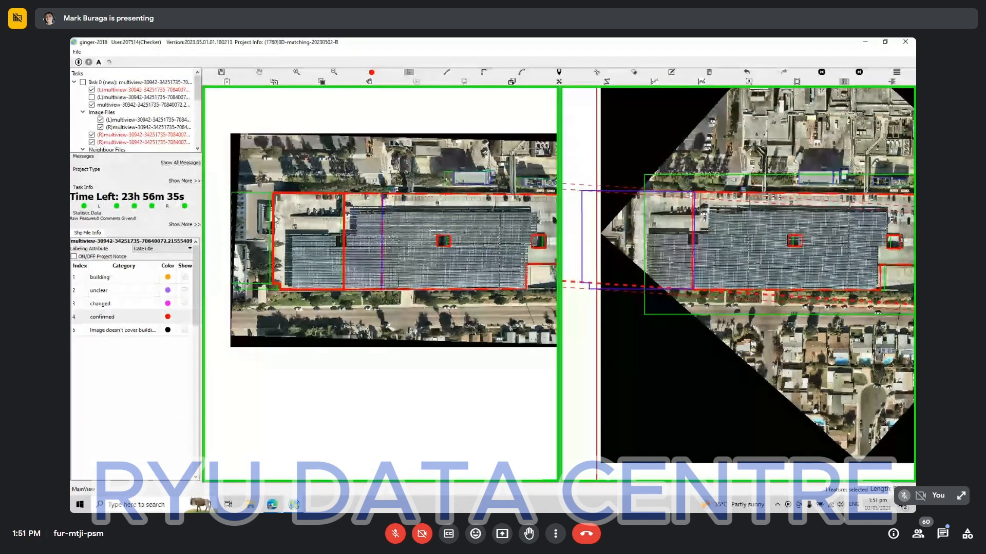
scroll(276, 220, "down", 10)
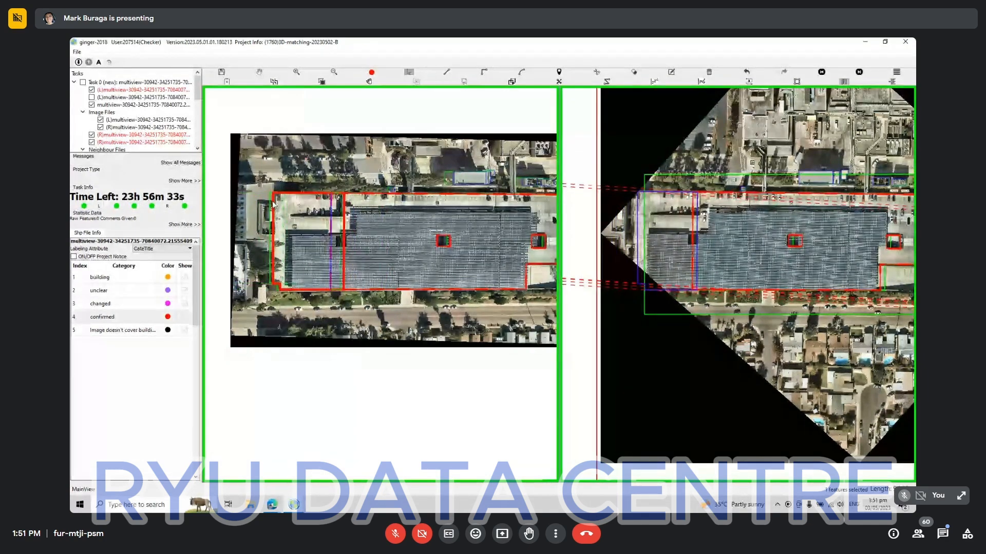
scroll(274, 204, "up", 1)
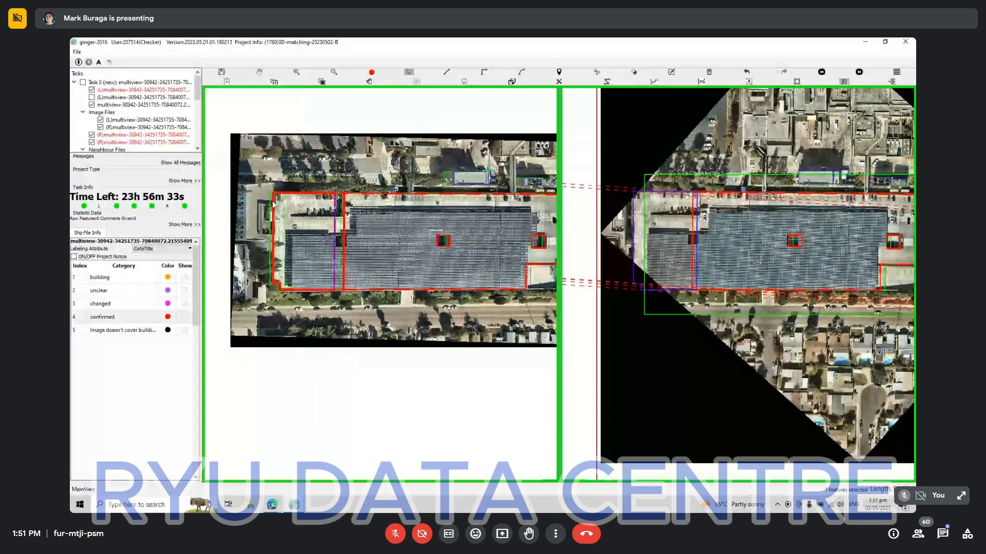
left_click(526, 269)
key("e")
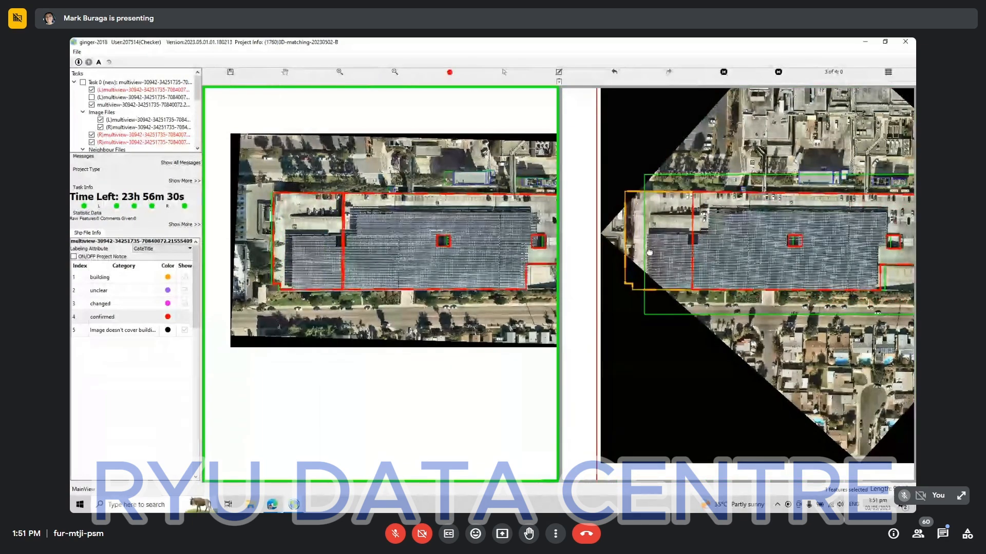
Shift the left-hand section's outline slightly to the right in the third comparison image and set it to confirmed.
left_click(654, 233)
scroll(660, 234, "down", 1)
scroll(659, 234, "down", 1)
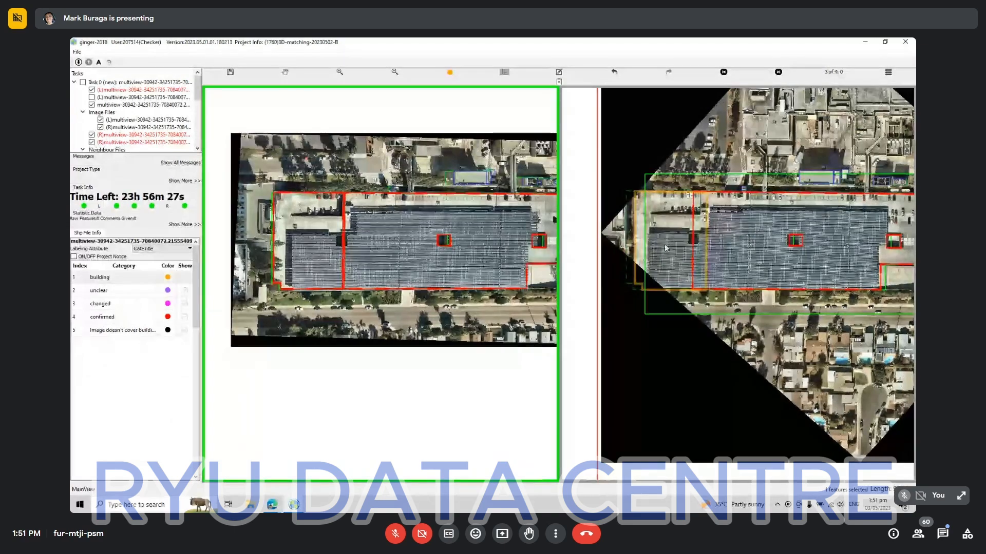
left_click(703, 291)
key("h")
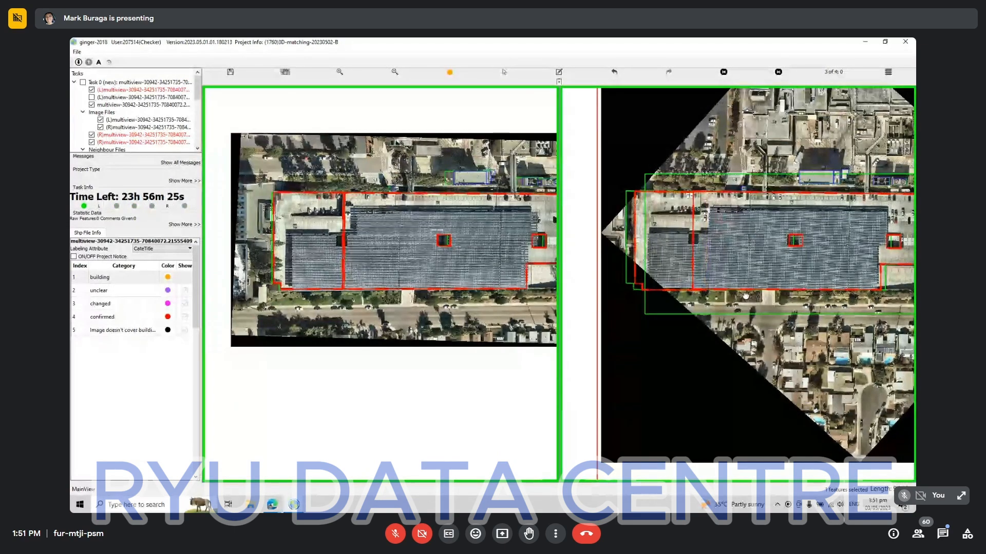
Readjust the left-hand section's matching offset to align its outline with the structure's left edge in the third comparison image.
left_click_drag(753, 295, 789, 272)
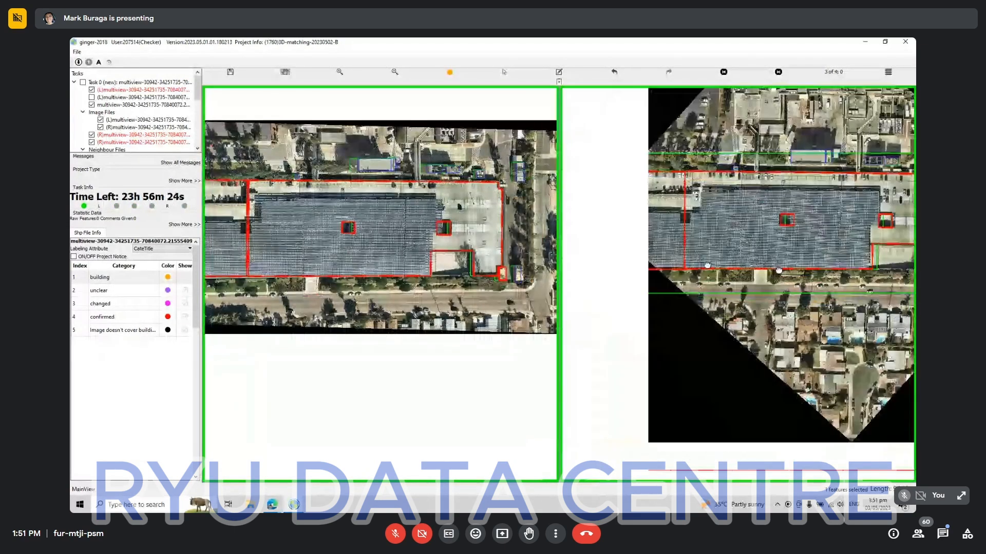
key("e")
left_click(265, 216)
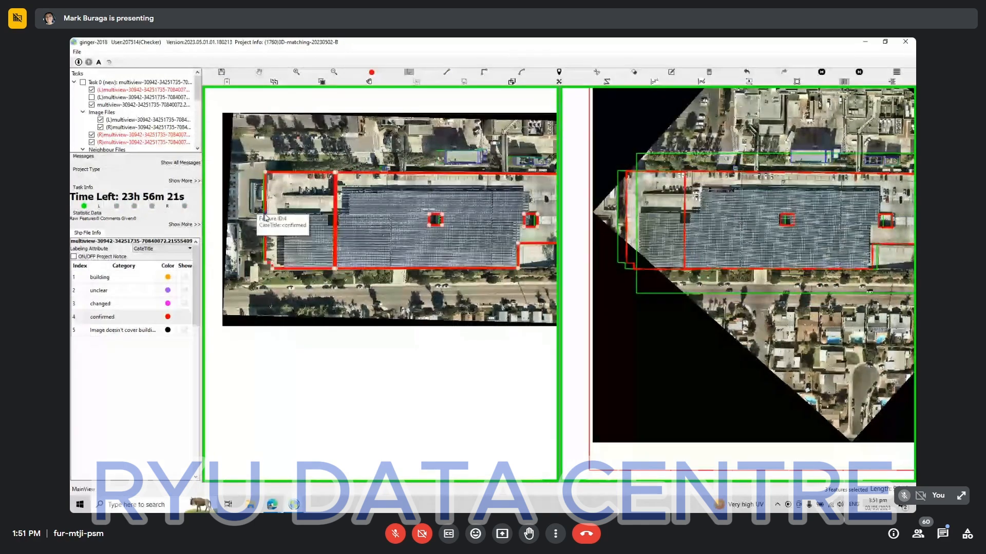
scroll(267, 219, "up", 5)
scroll(267, 220, "down", 5)
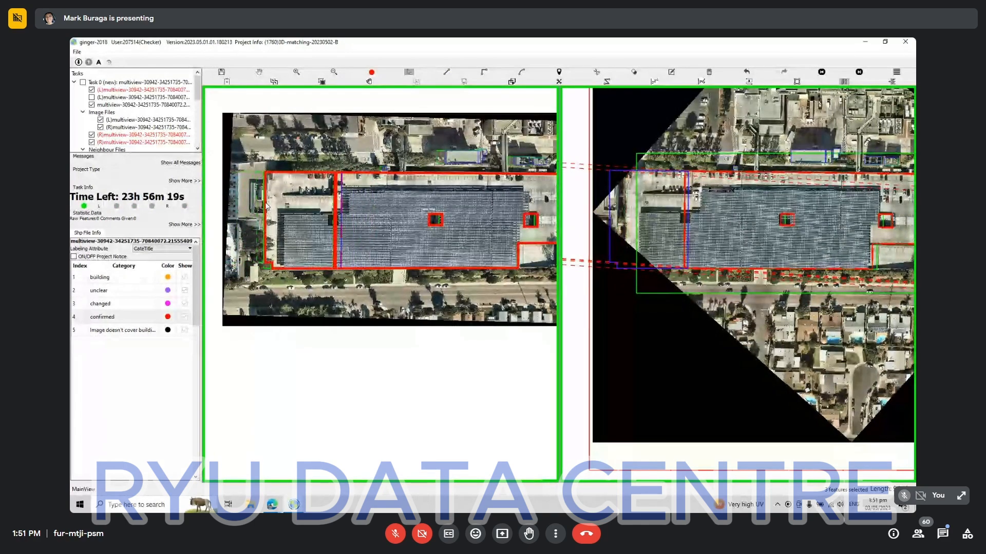
scroll(265, 190, "down", 2)
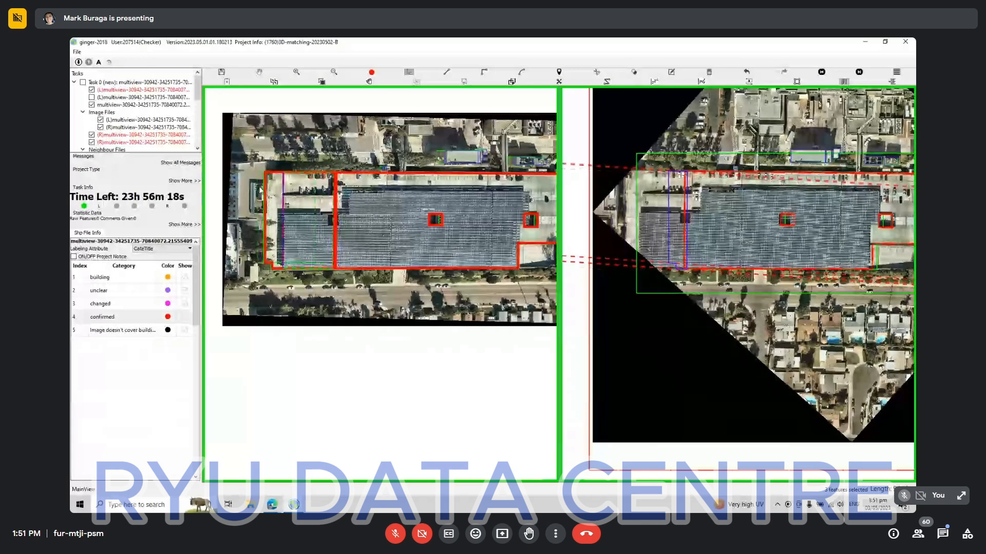
scroll(265, 194, "down", 3)
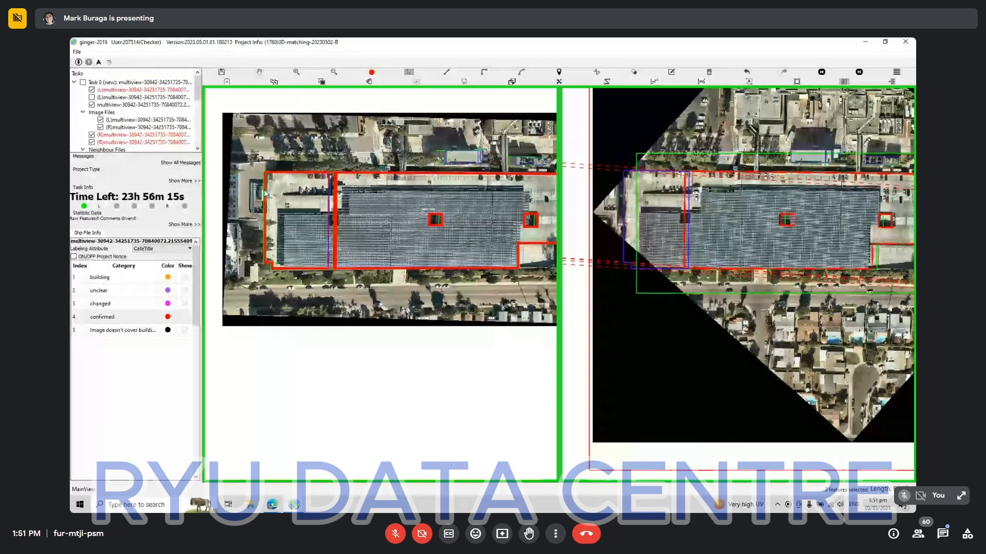
left_click(635, 263)
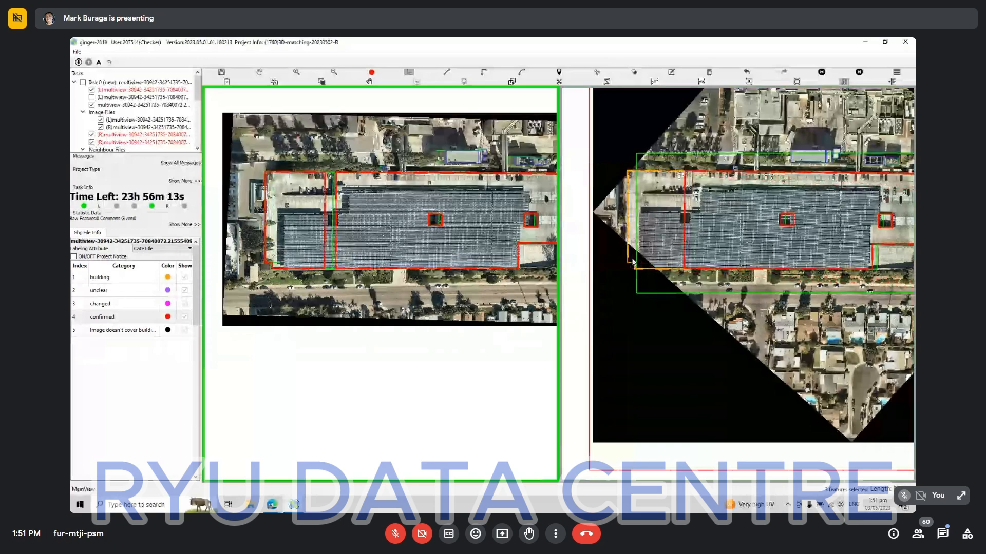
Set the left-hand section's outline to confirmed across the comparison images and save the task.
left_click(572, 199)
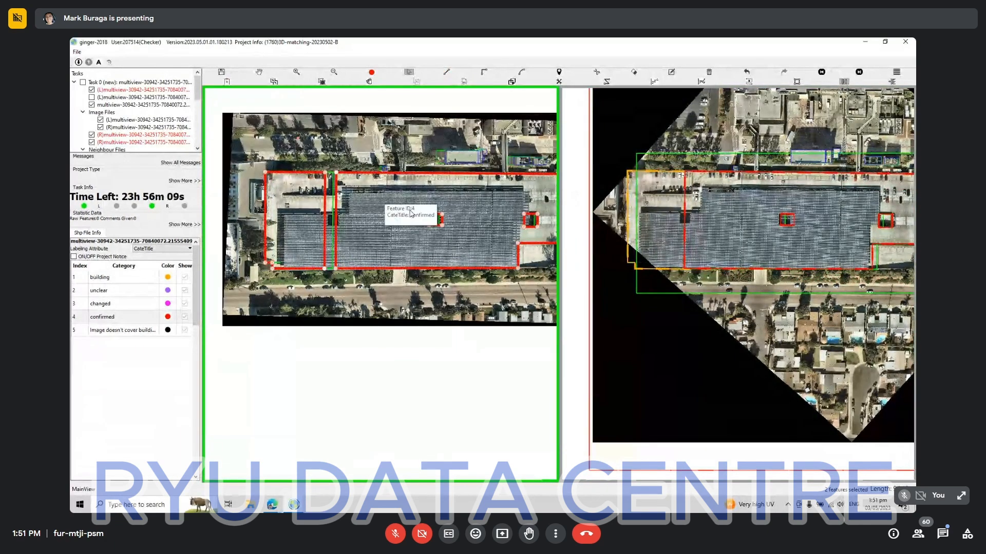
key("ctrl+s")
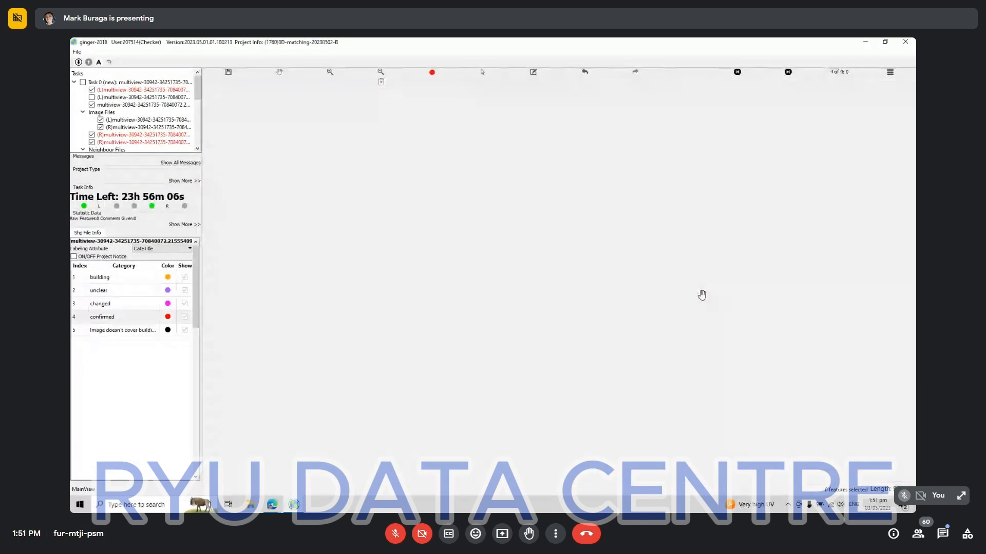
key("ctrl+s")
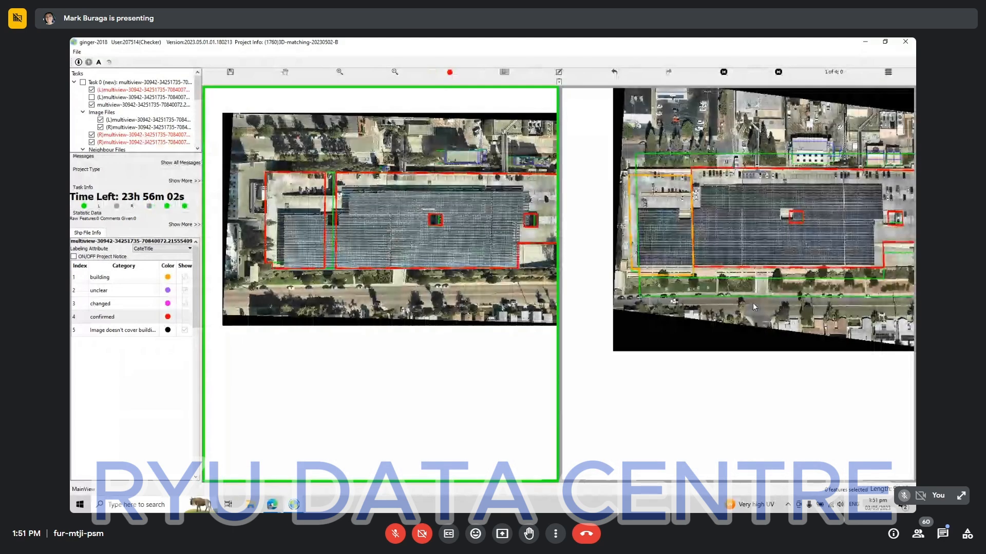
key("ctrl+s")
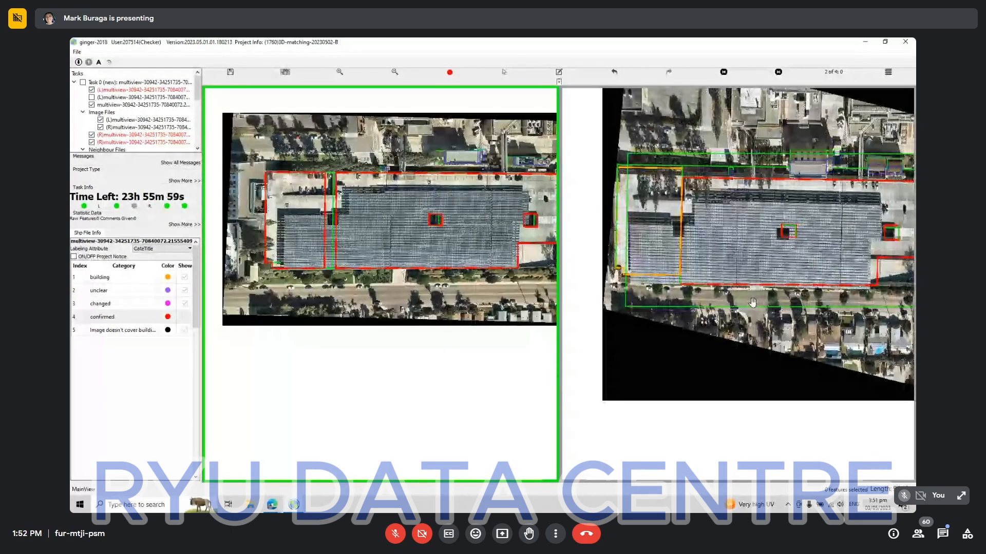
key("ctrl+s")
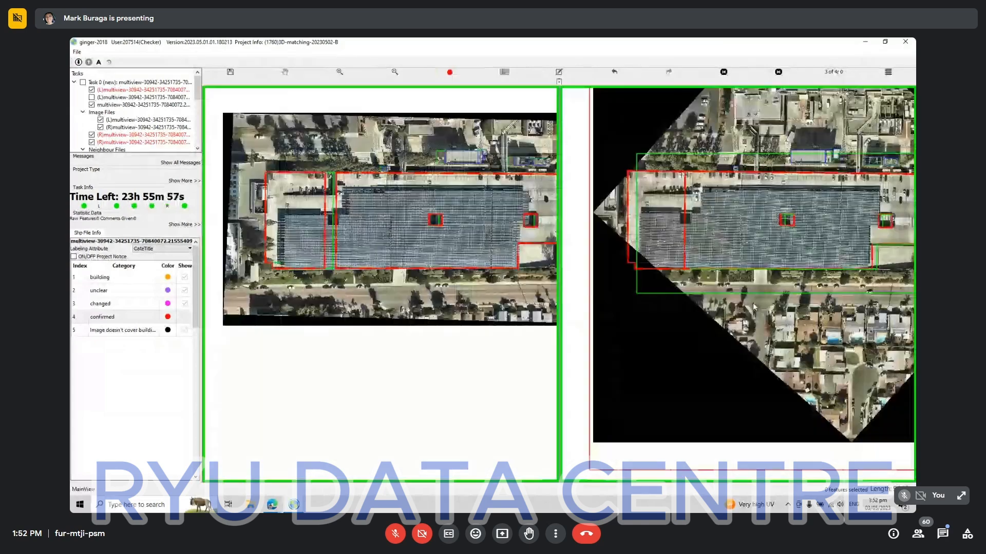
scroll(753, 307, "down", 3)
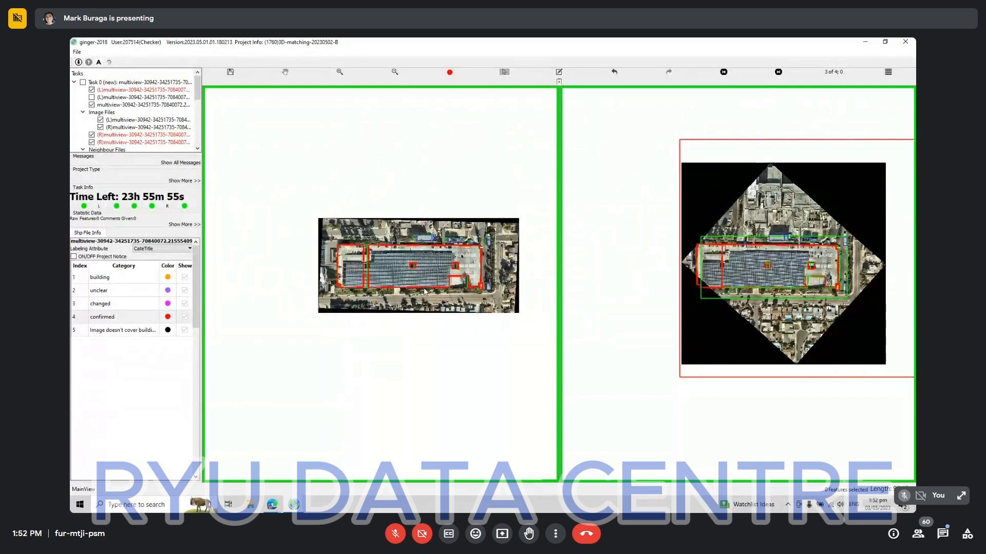
key("ctrl+s")
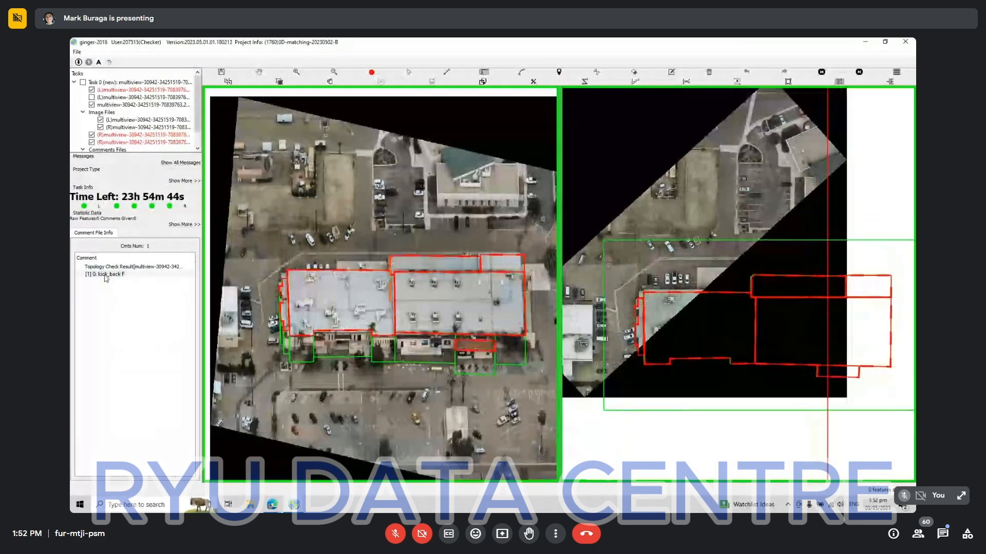
Go to the location of the kick_back comment and try to delete a point on the left-hand section's outline there.
left_click(103, 275)
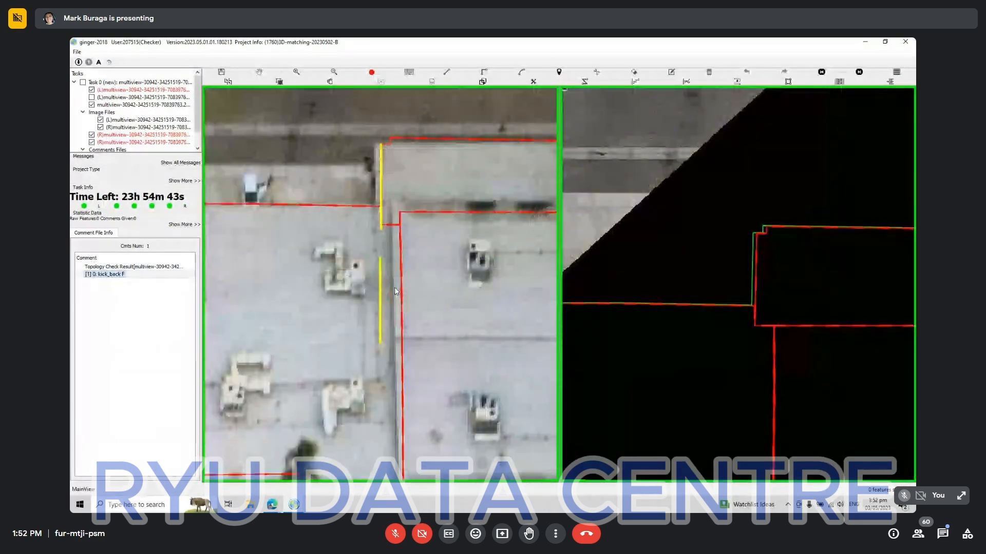
scroll(381, 284, "up", 2)
left_click(328, 289)
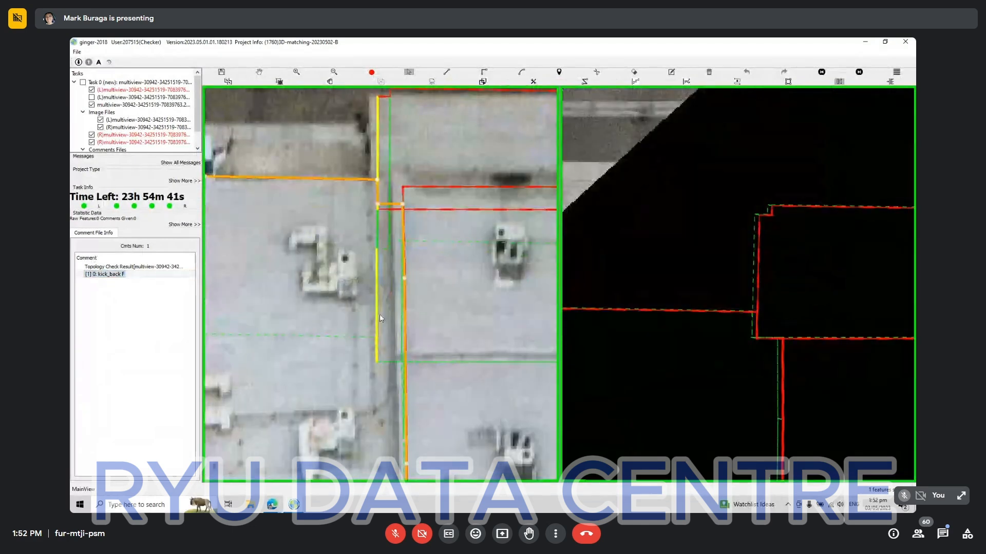
key("Delete")
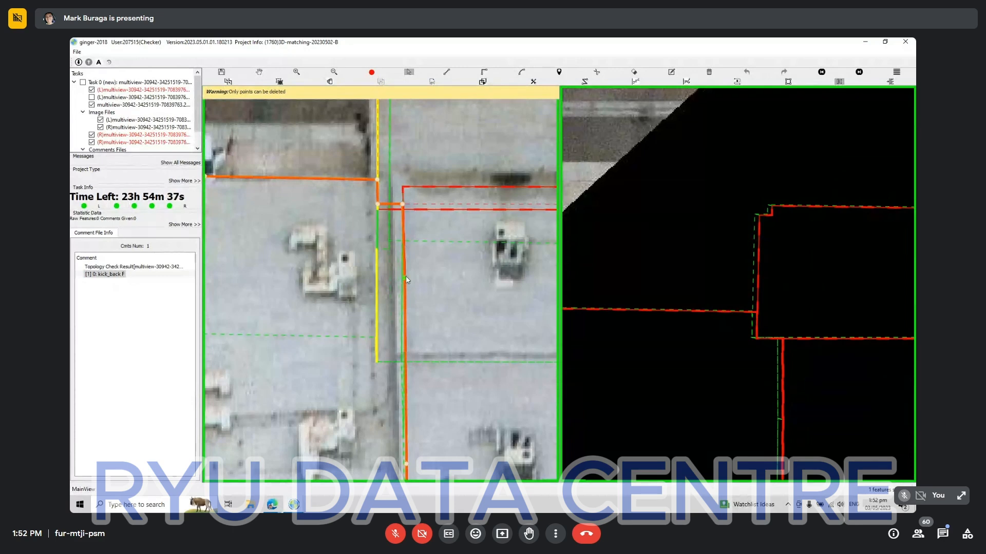
Move the left edge of the upper section's outline slightly right to straighten its notched corner at the kick_back location.
left_click_drag(372, 250, 375, 315)
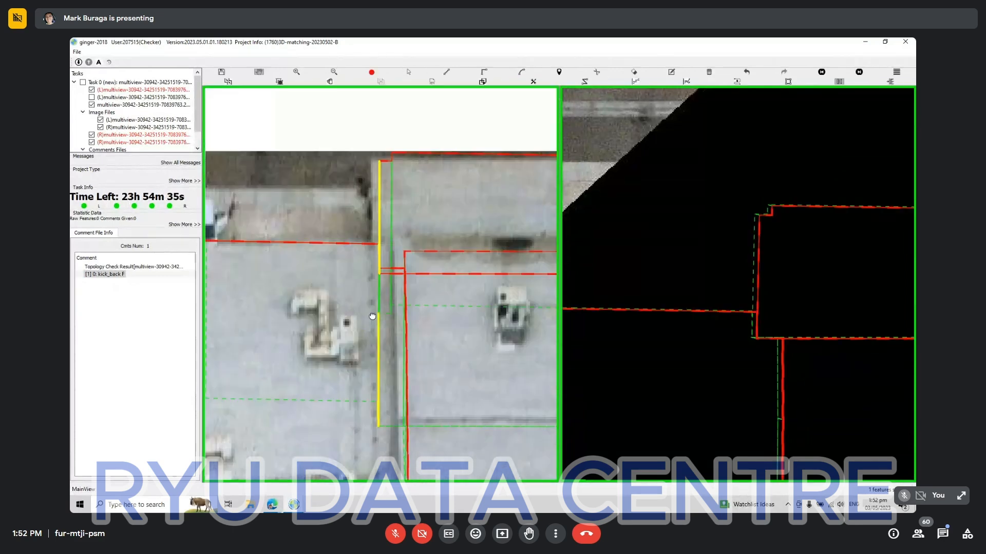
left_click(404, 211)
left_click_drag(382, 216, 392, 220)
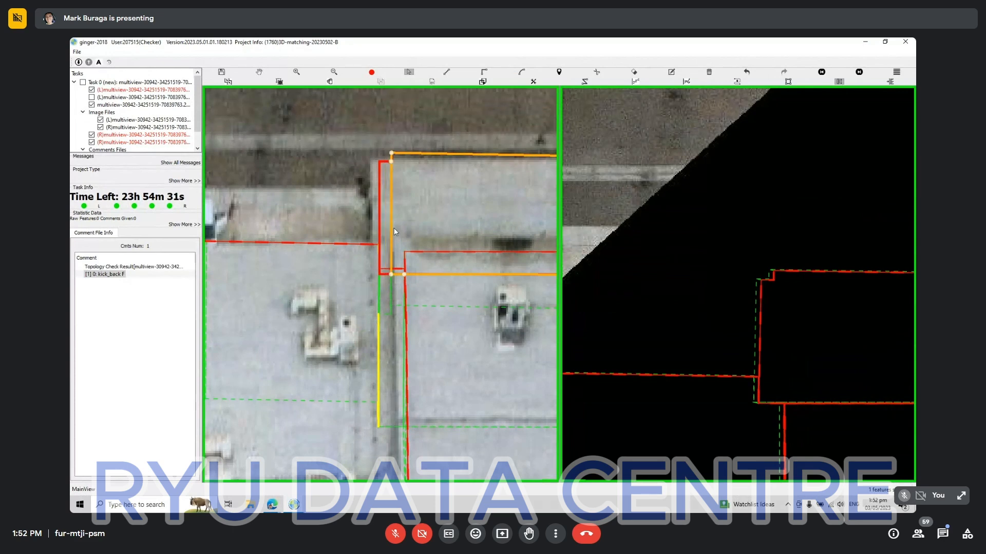
scroll(408, 254, "down", 2)
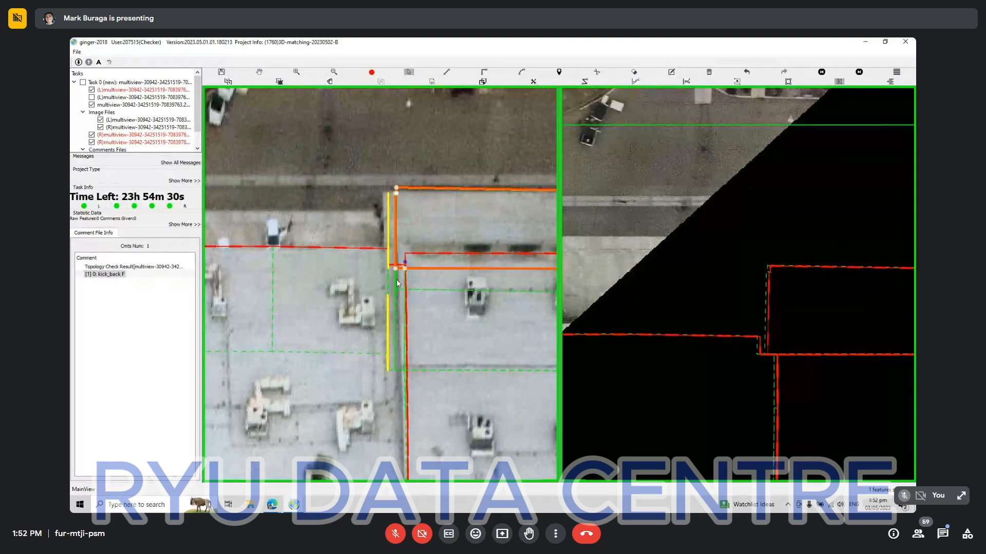
scroll(396, 279, "down", 5)
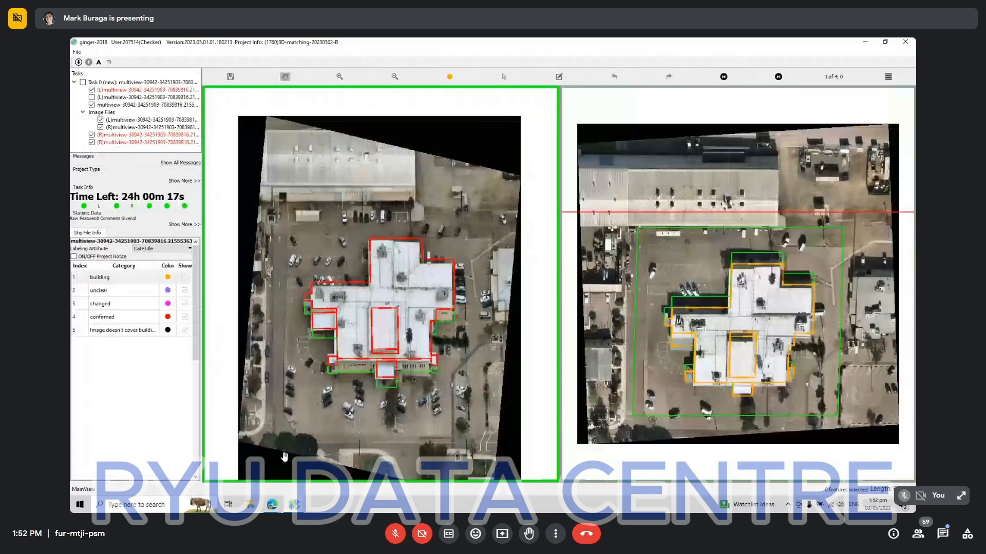
Select all roof outlines of the cross-shaped building in the reference image and shift them slightly down and to the left.
scroll(363, 324, "up", 2)
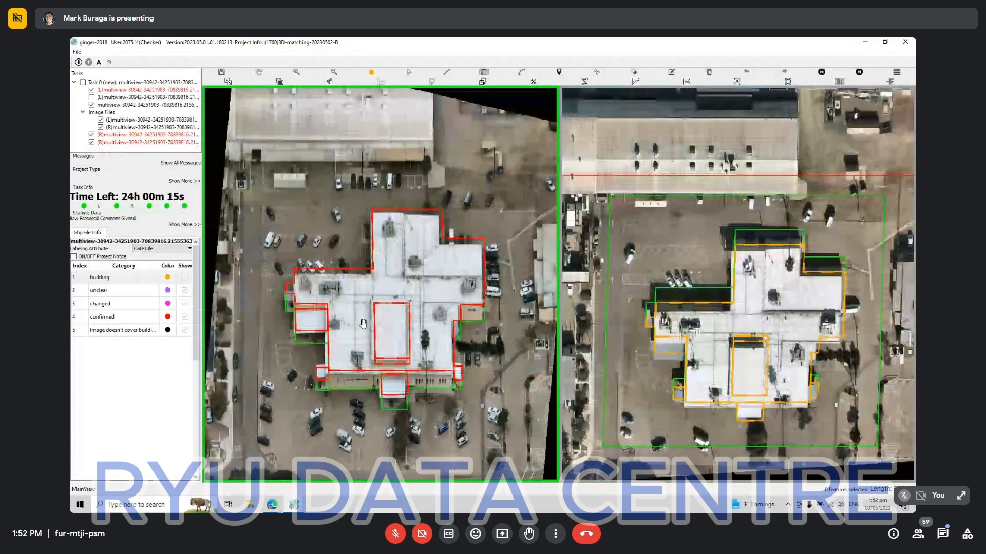
key("Escape")
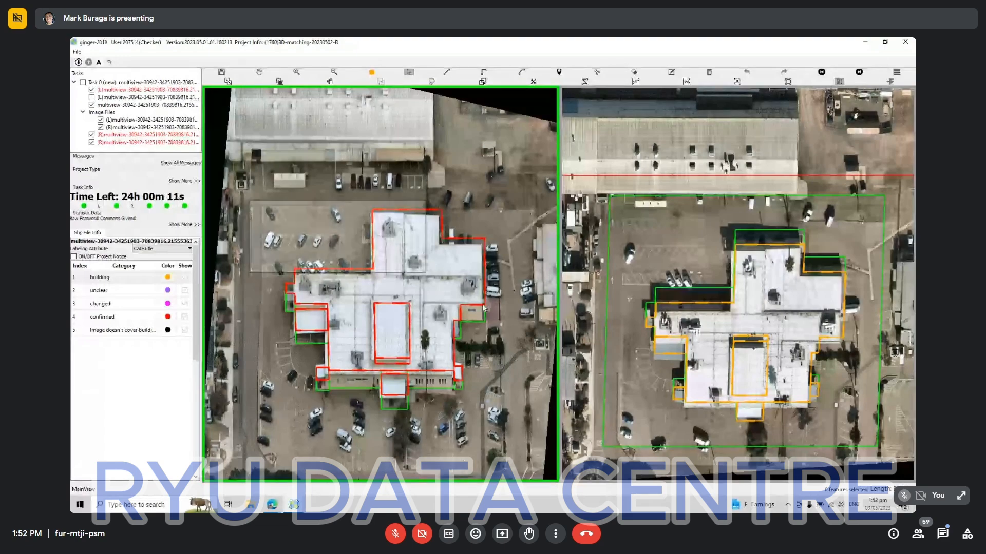
left_click(392, 258)
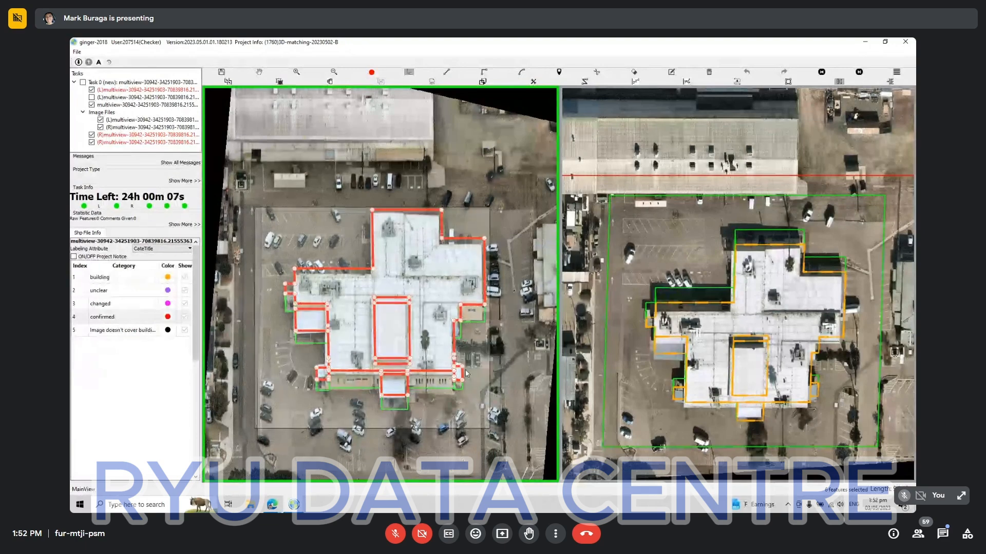
left_click_drag(416, 251, 413, 255)
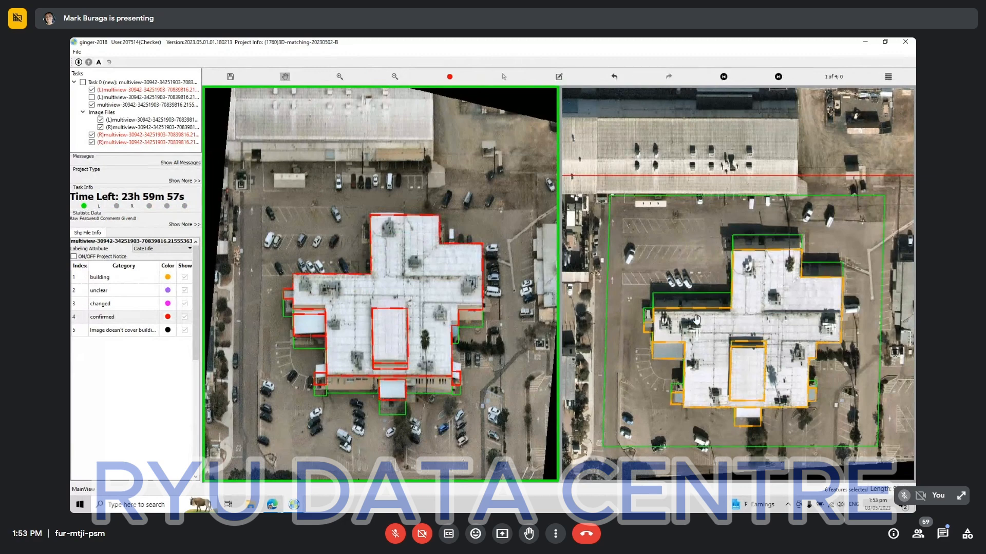
key("e")
left_click(366, 304)
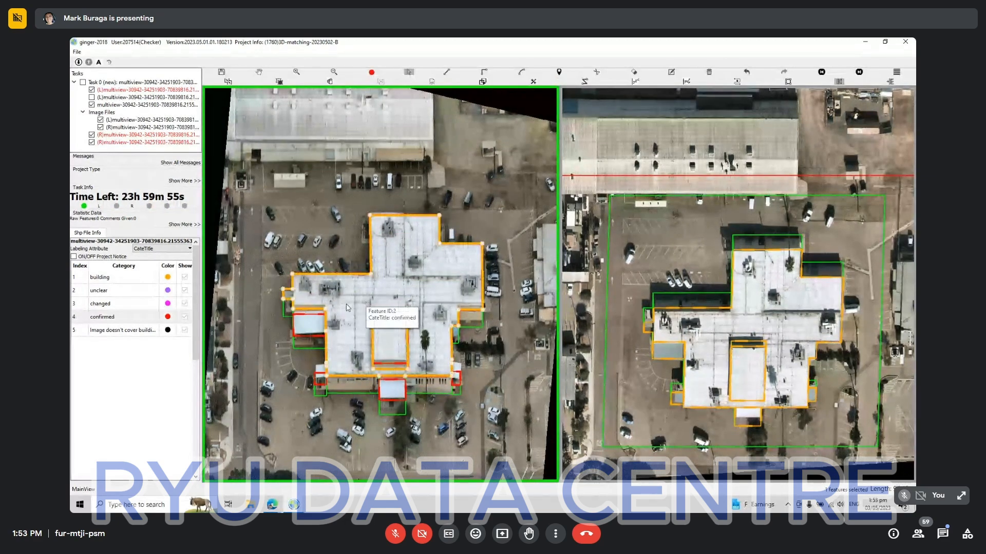
Shift all roof outlines slightly upward in the second comparison image and set them to confirmed.
key("n")
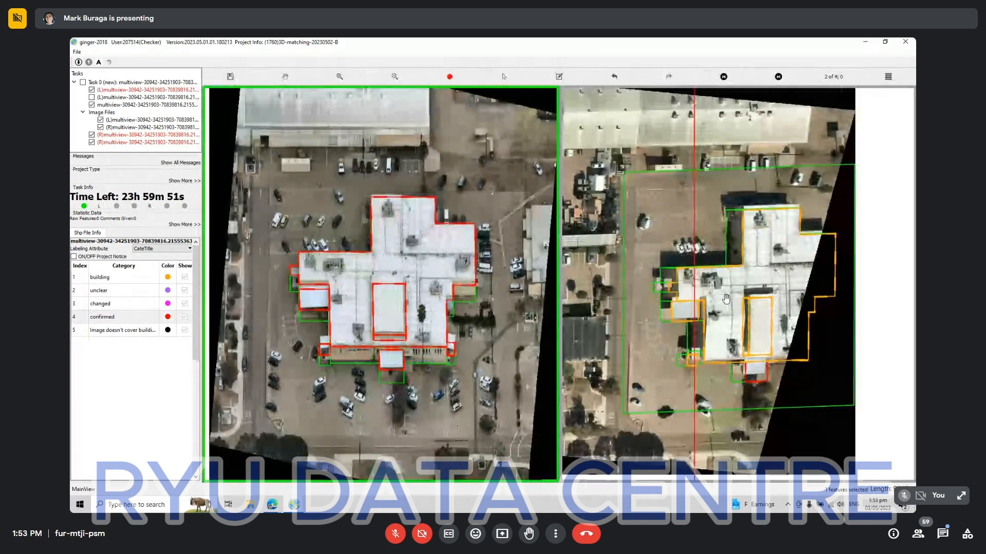
key("s")
left_click_drag(648, 189, 859, 425)
key("Up")
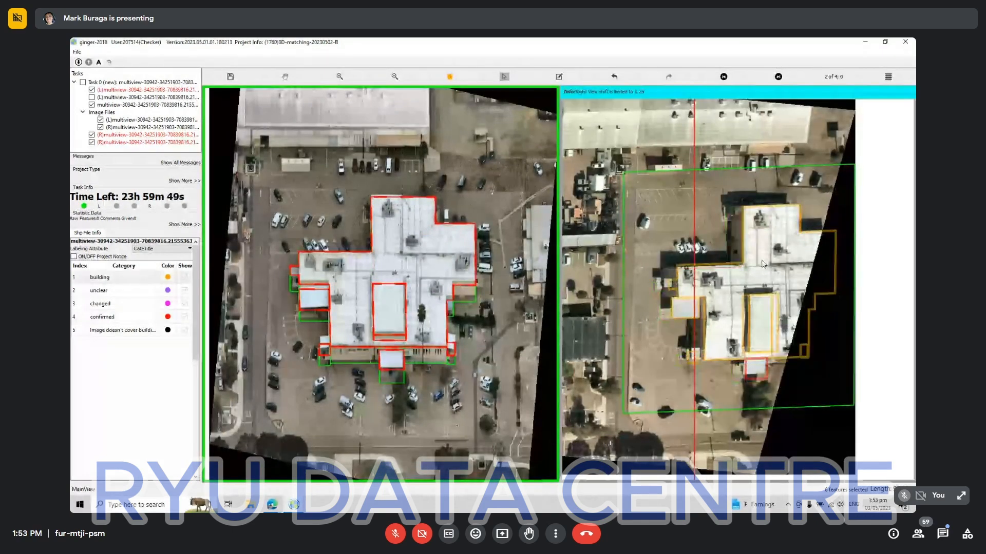
left_click(642, 235)
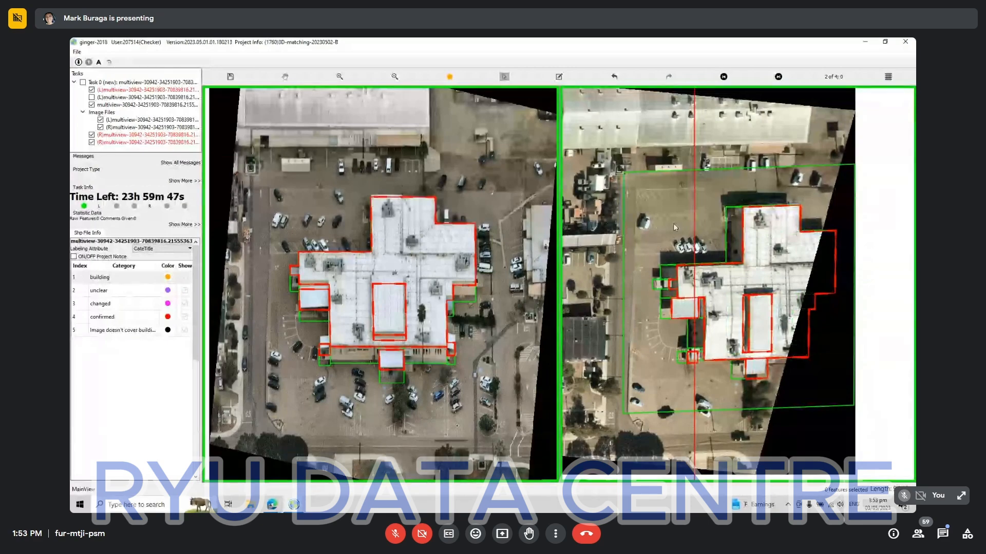
left_click_drag(663, 196, 885, 430)
left_click_drag(733, 288, 752, 263)
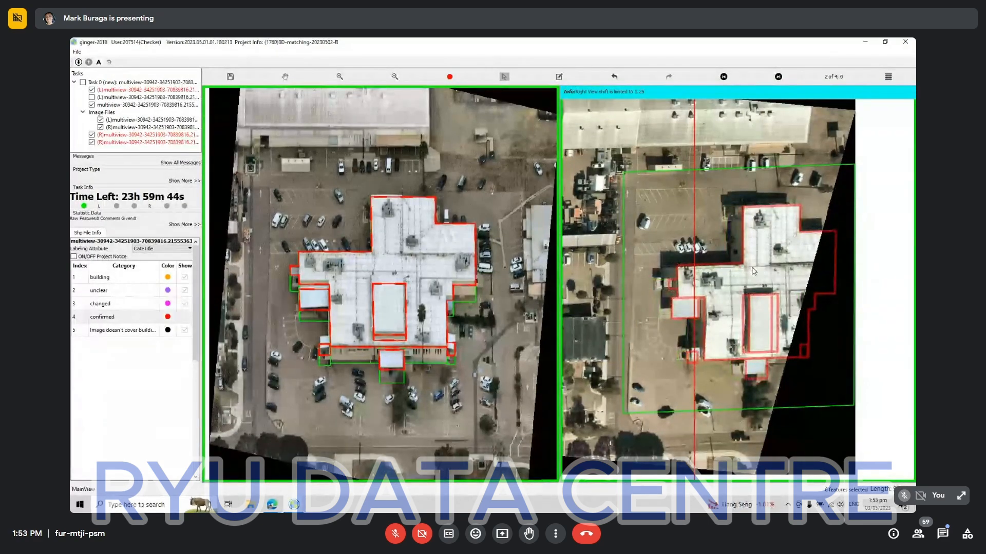
left_click(688, 228)
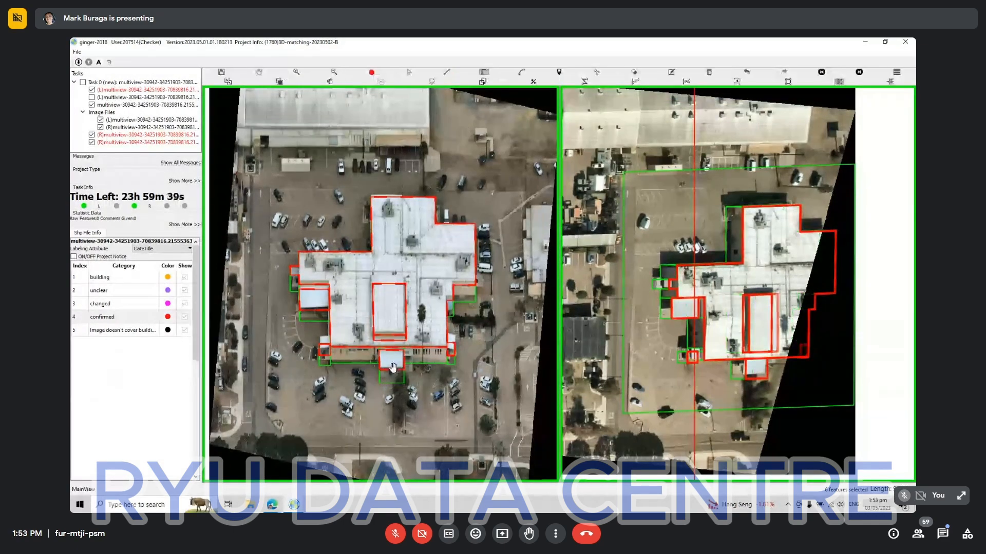
Move the lower edge of the front canopy's outline slightly up in the reference image to match the canopy roof.
scroll(401, 371, "up", 3)
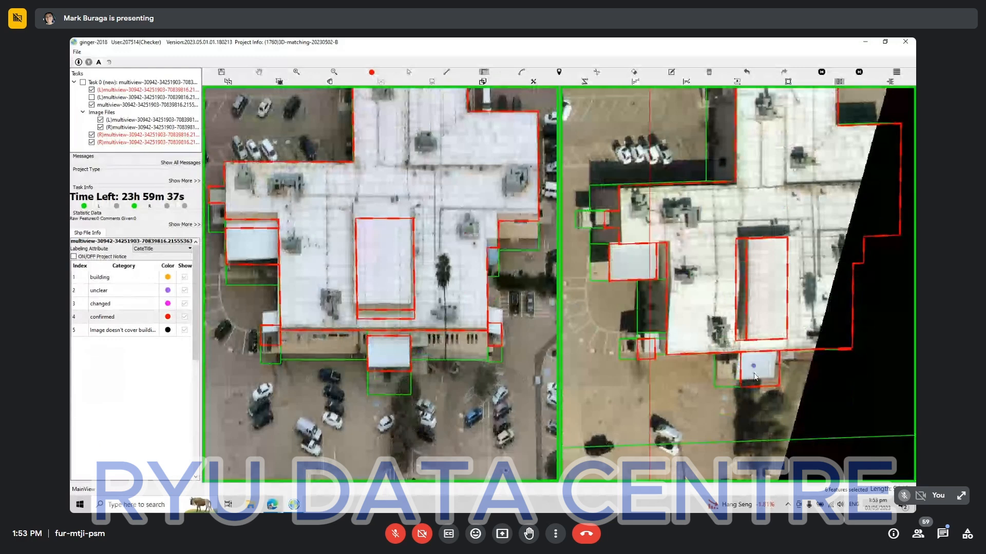
key("Escape")
left_click(374, 368)
left_click(854, 400)
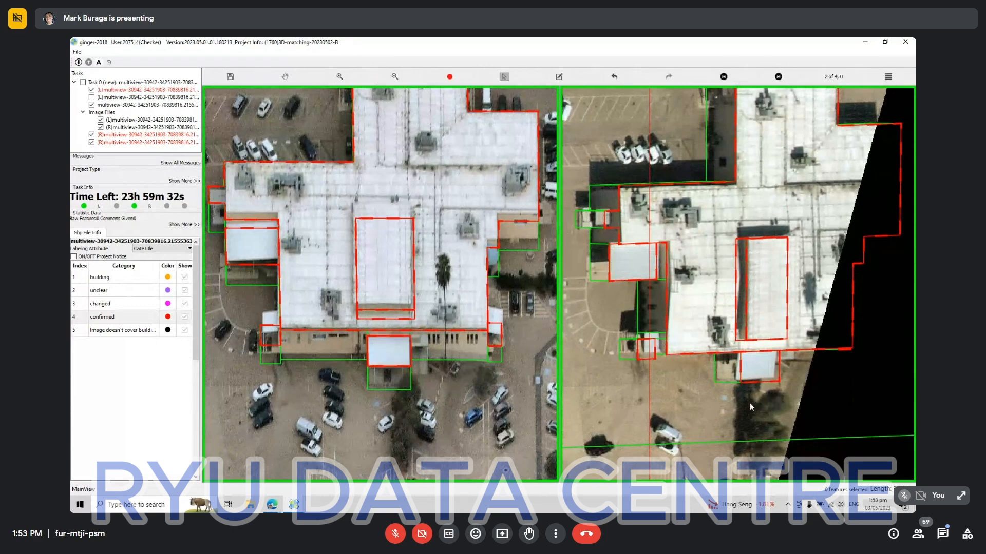
Shift the front canopy's outline slightly right in the third comparison image and set it to confirmed.
key("Right")
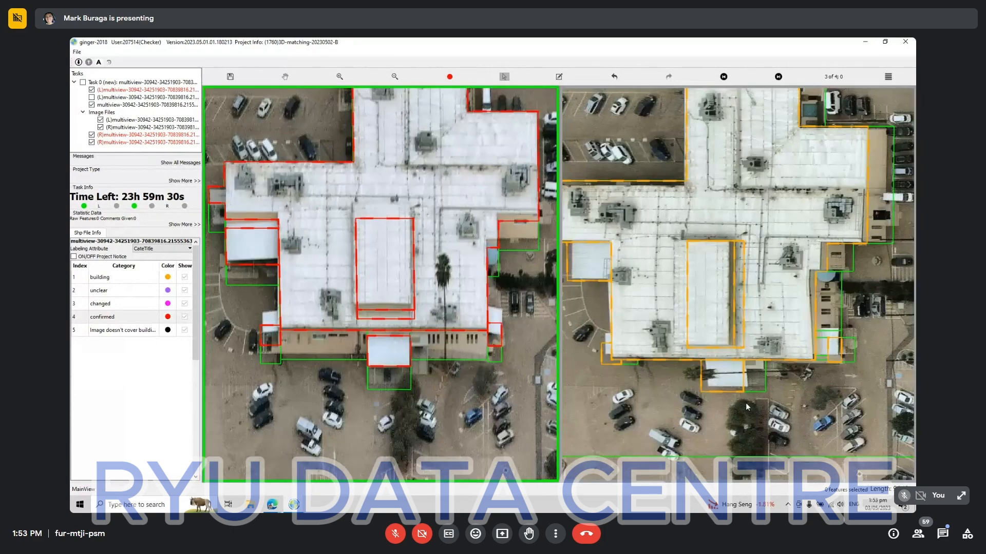
scroll(757, 405, "down", 3)
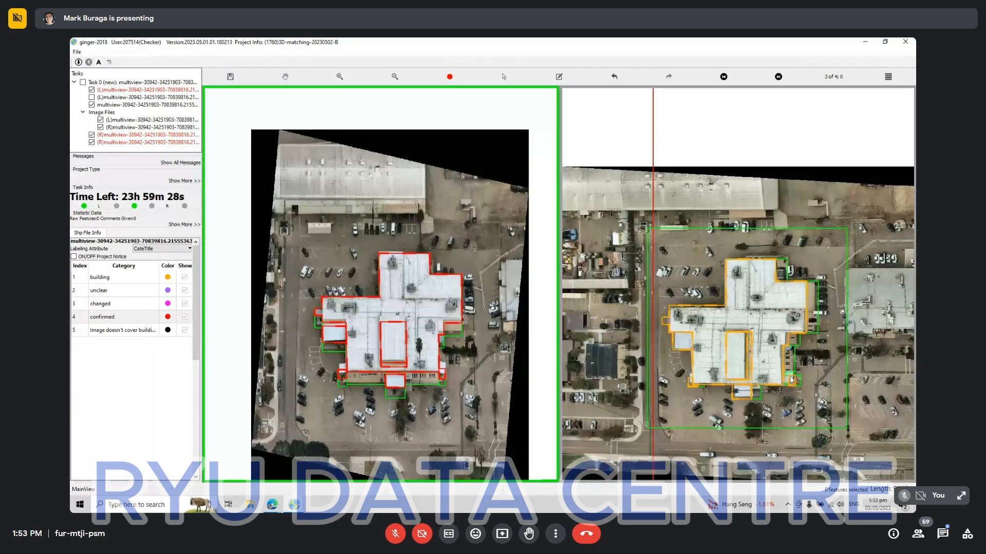
scroll(792, 380, "up", 2)
scroll(737, 400, "up", 3)
left_click(736, 401)
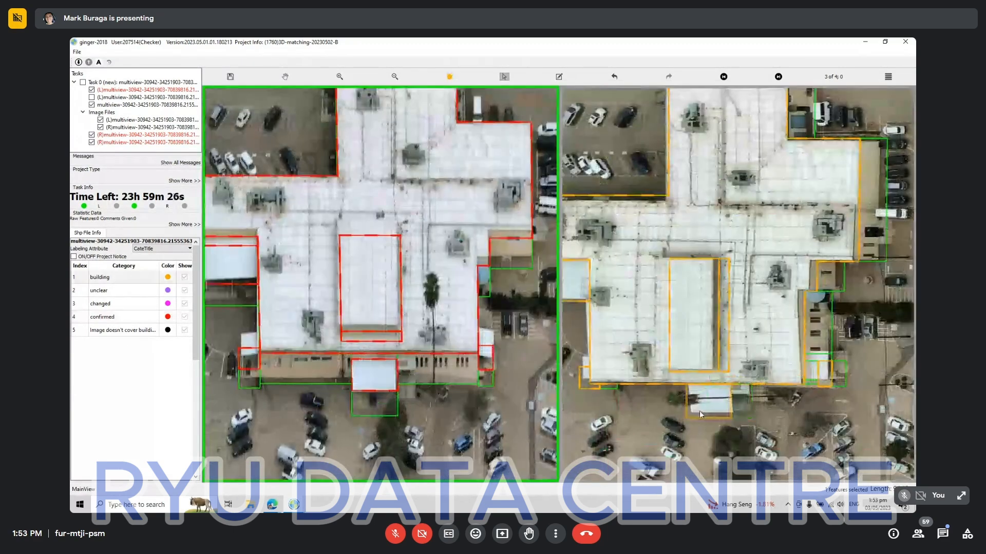
Check the roof edges with the outlines temporarily hidden, and set all outlines in the third comparison image to confirmed.
left_click(822, 375)
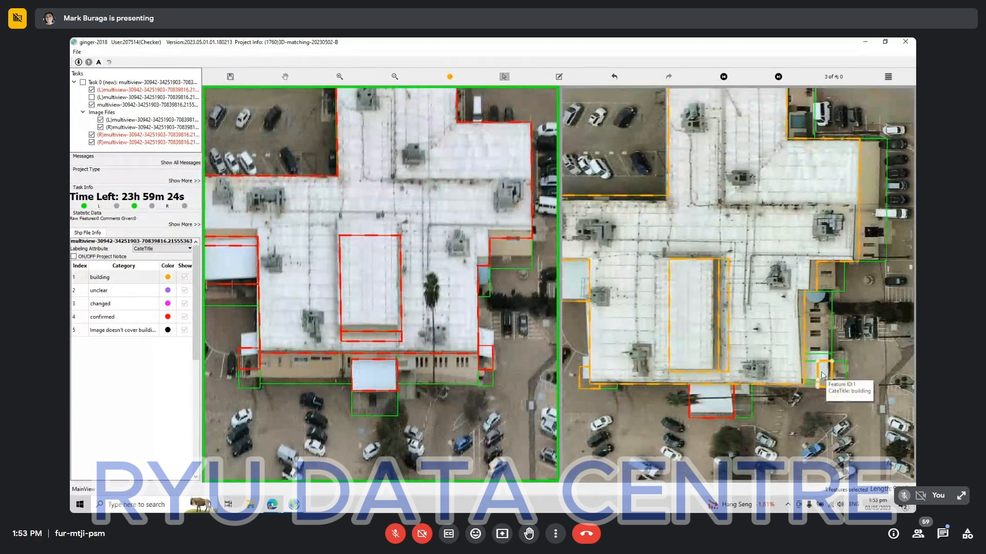
key("h")
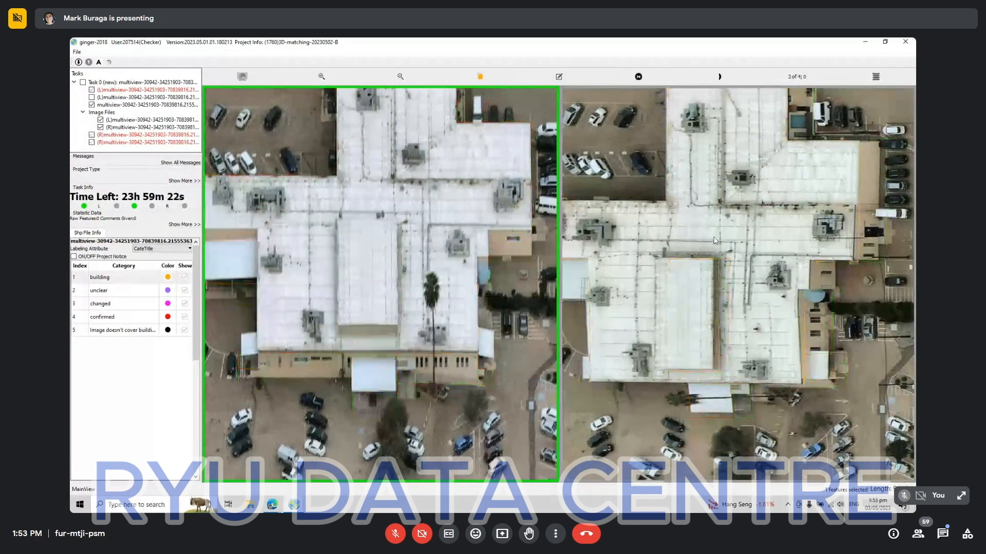
left_click_drag(694, 239, 873, 273)
left_click_drag(774, 311, 728, 316)
scroll(728, 316, "down", 4)
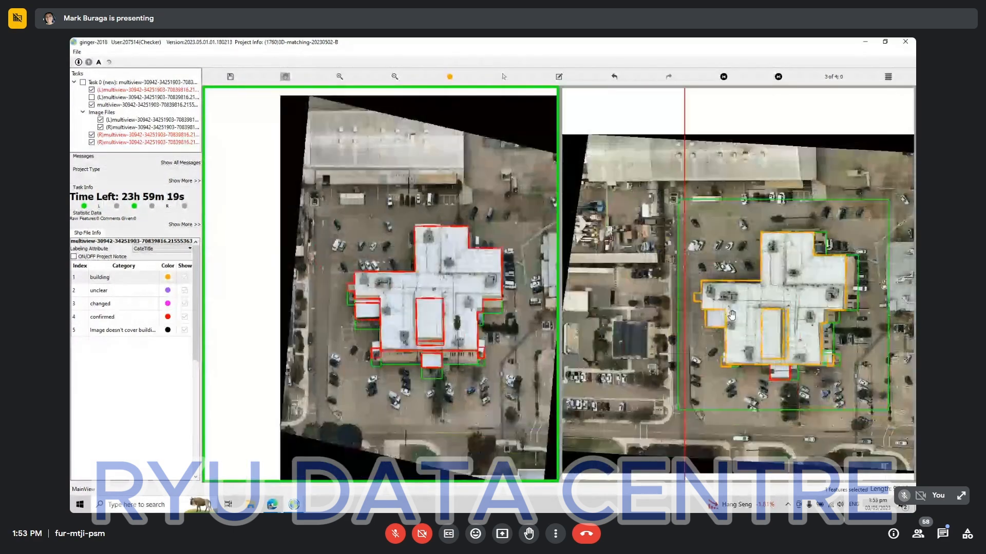
key("s")
left_click_drag(685, 208, 893, 417)
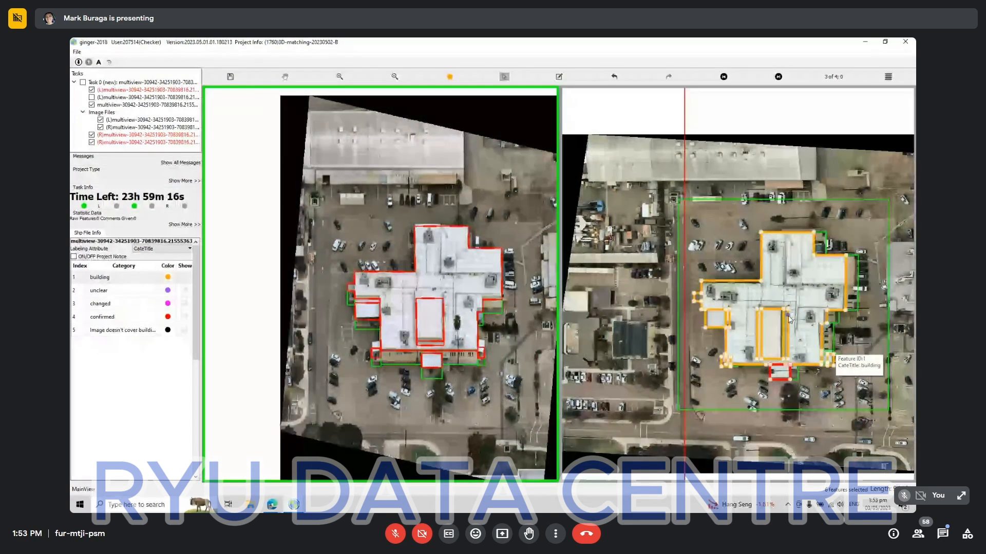
key("4")
Set all roof outlines to confirmed in the fourth and first comparison images.
key("n")
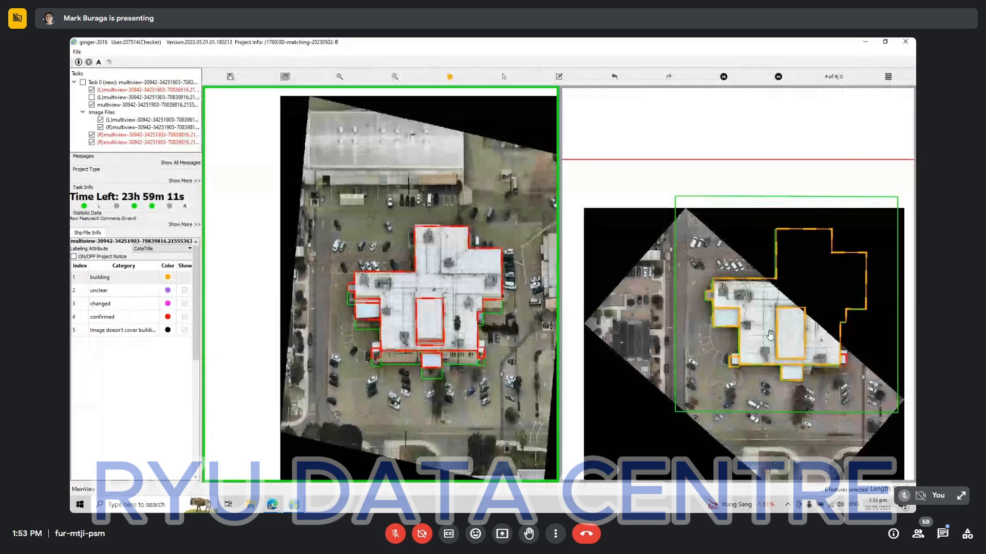
key("4")
key("n")
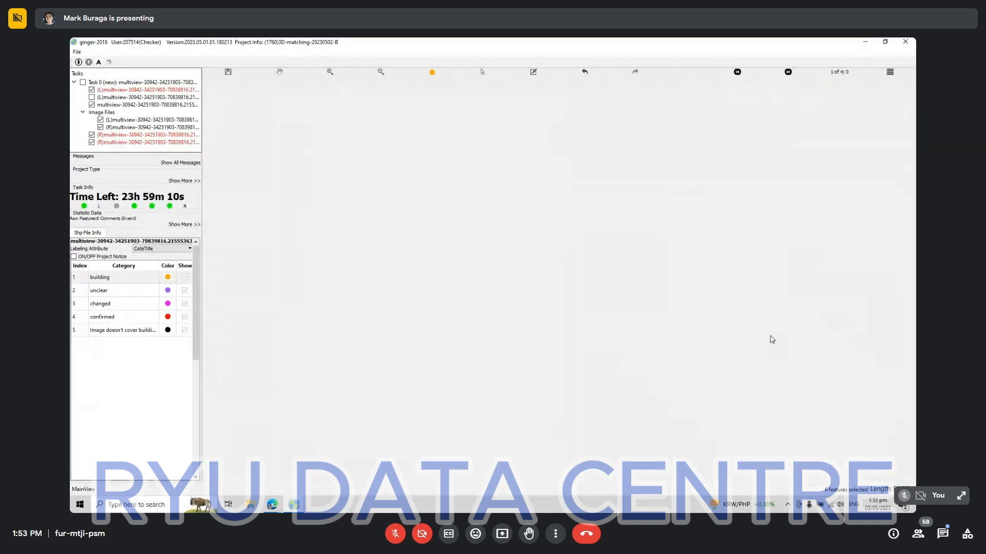
key("4")
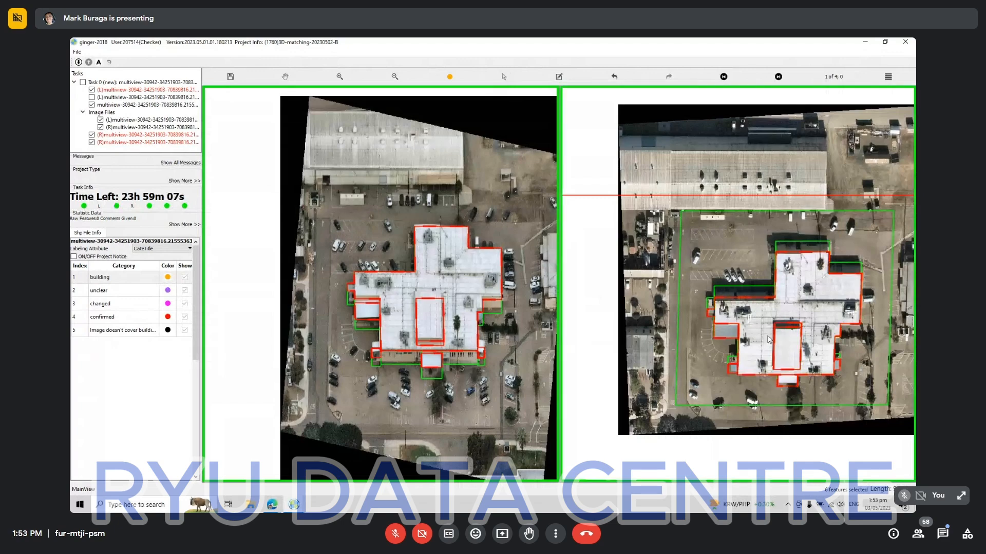
key("n")
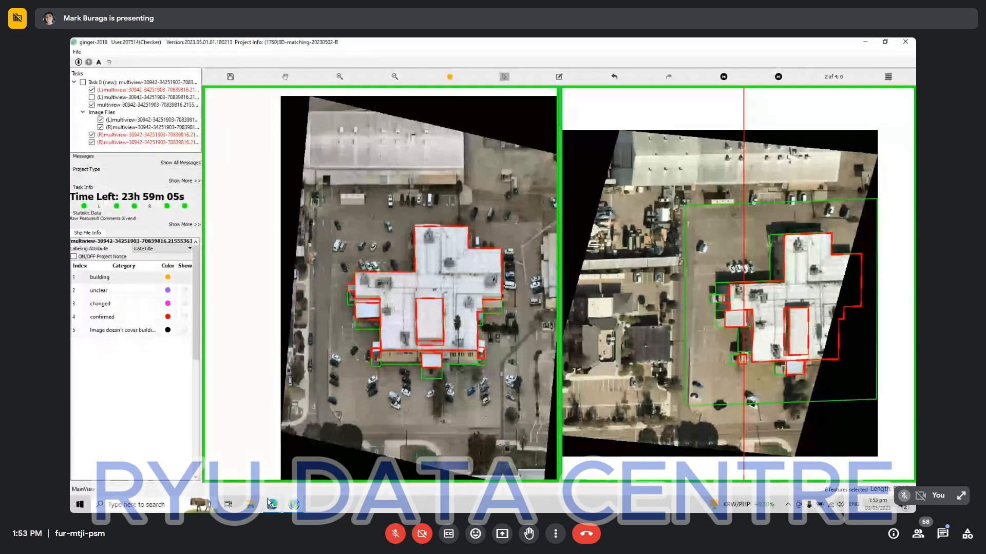
Switch to the Google Meet call in the browser, admit the waiting participants, and highlight the chat question about two offset right-side panels.
mouse_move(272, 505)
left_click(226, 469)
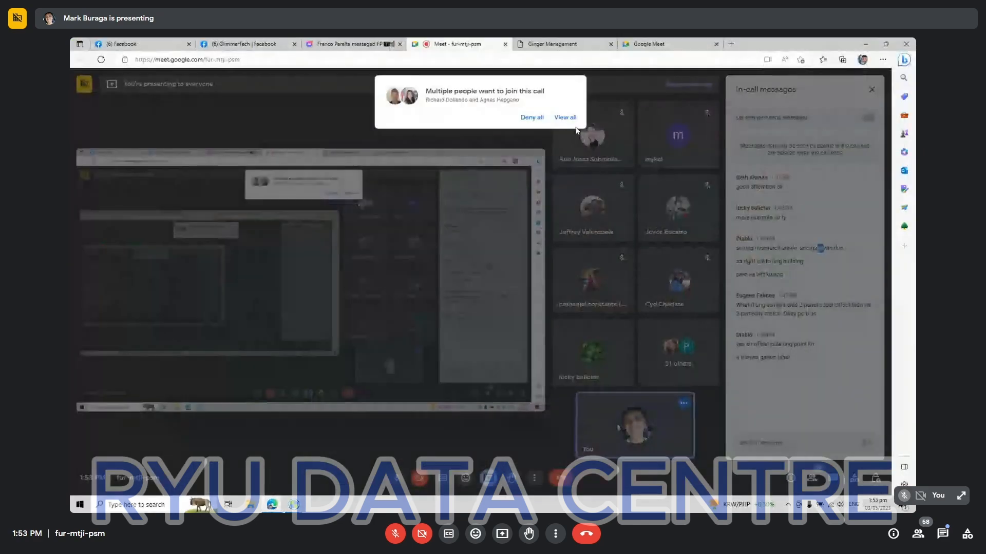
left_click(564, 117)
left_click(562, 182)
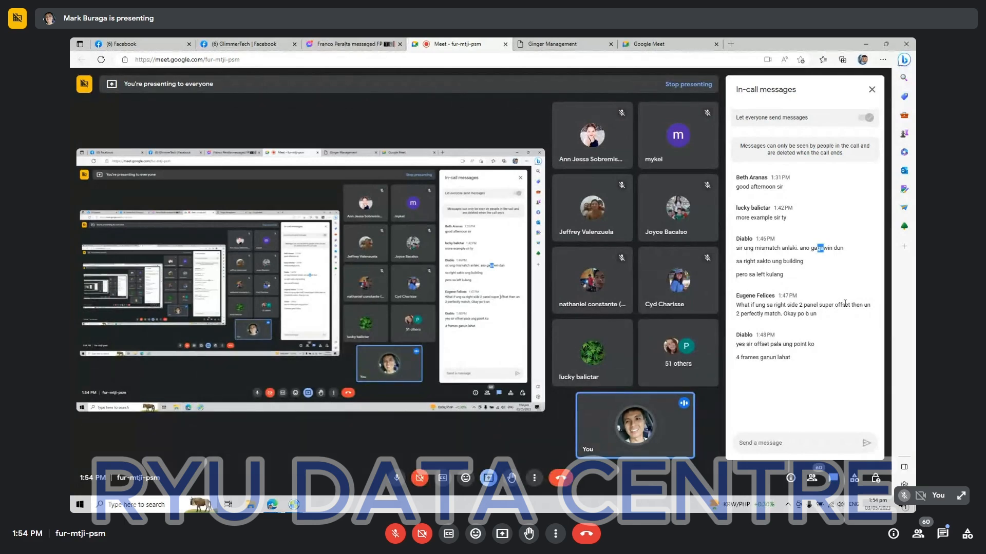
left_click_drag(831, 316, 736, 311)
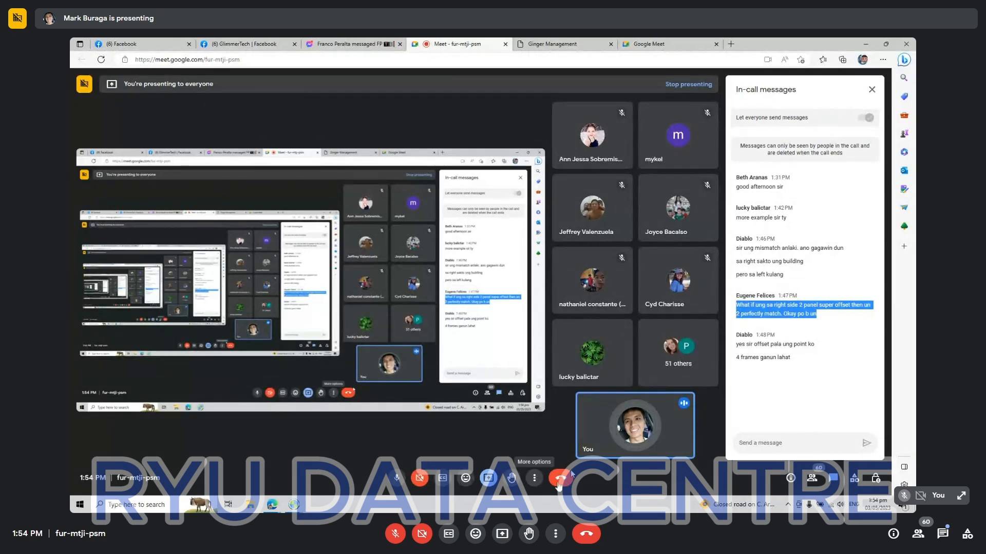
Return to the ginger annotation window and remove the outline around the crop field below the greenhouse roofs from the image pair.
key("alt+Tab")
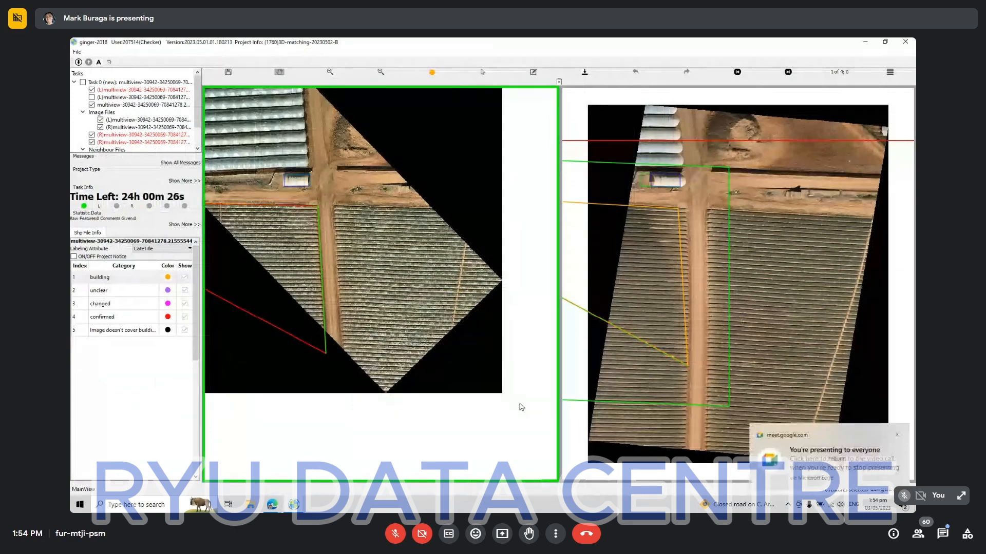
left_click_drag(396, 321, 564, 415)
scroll(487, 365, "up", 4)
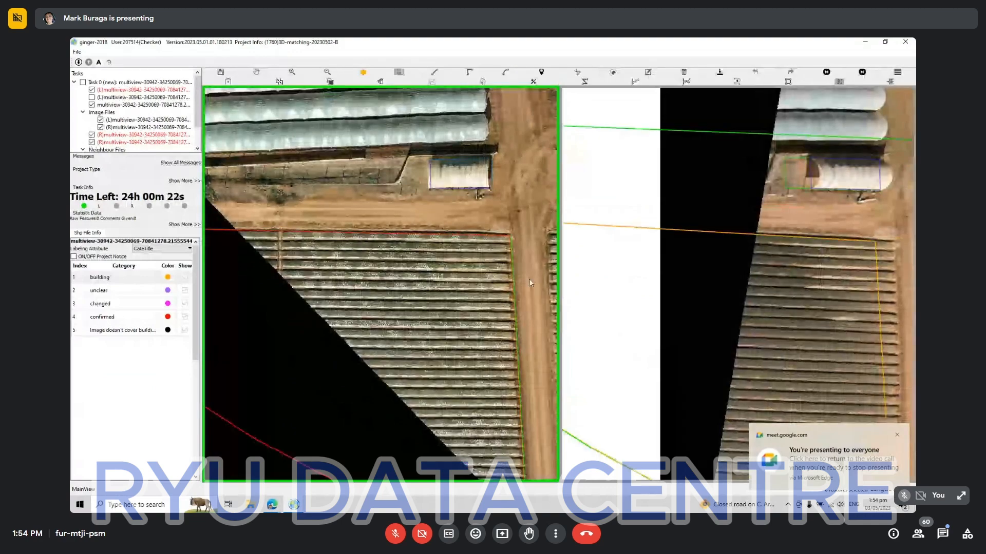
scroll(450, 369, "down", 3)
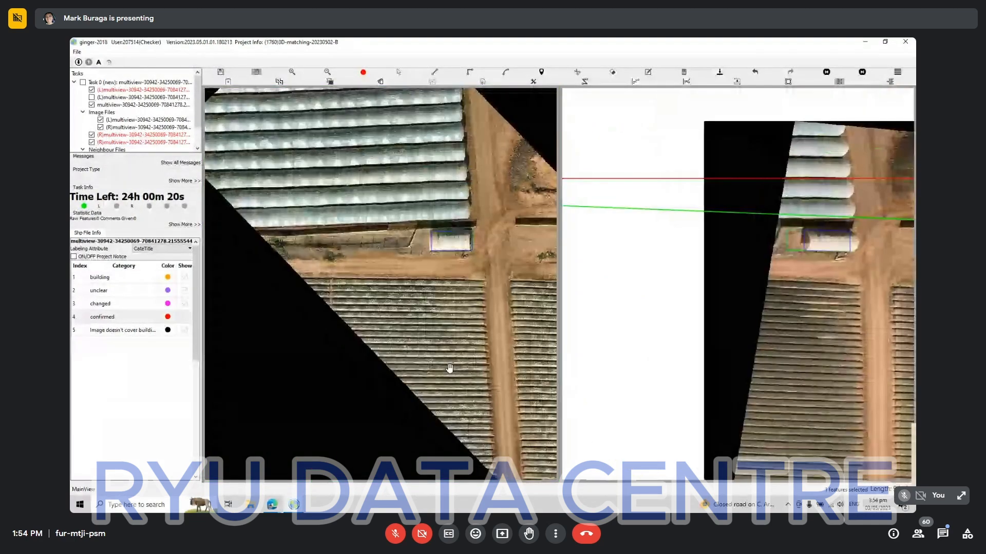
scroll(400, 306, "down", 2)
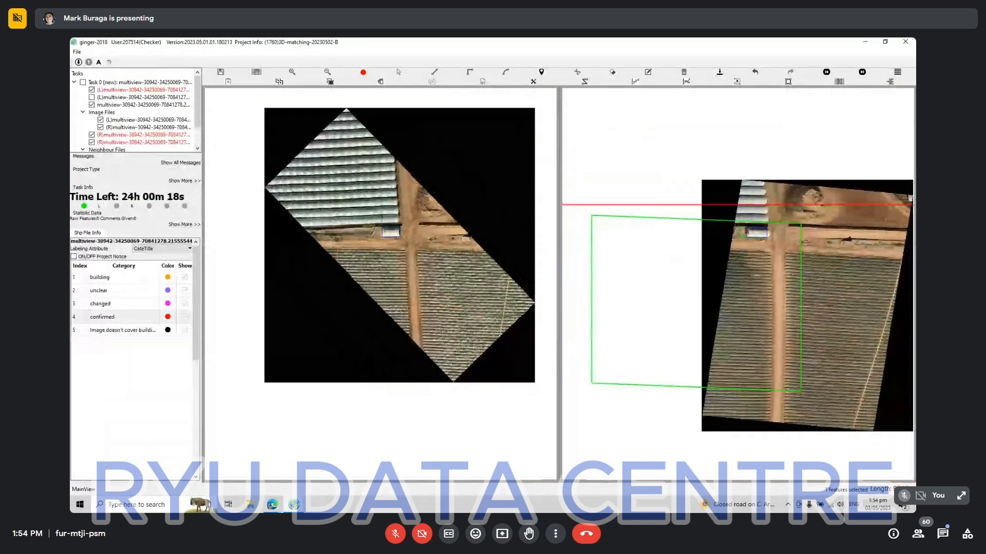
Submit the finished greenhouse task and switch to the other ginger window.
mouse_move(294, 504)
left_click(294, 468)
key("Return")
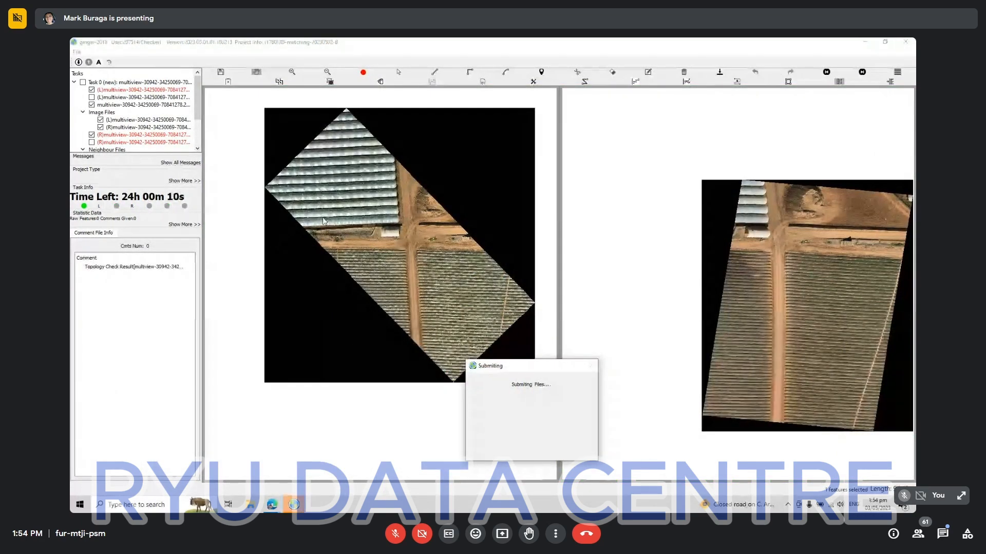
mouse_move(294, 504)
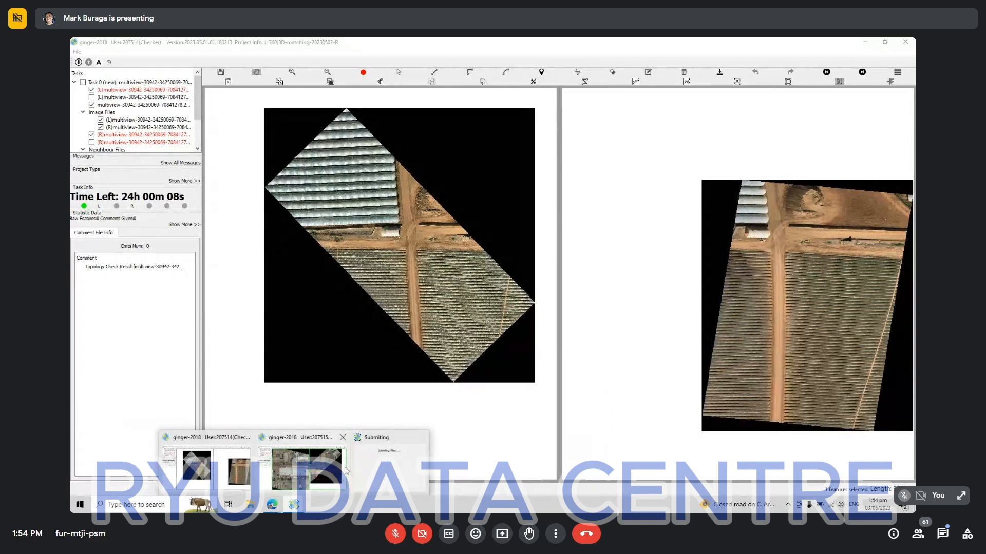
left_click(310, 459)
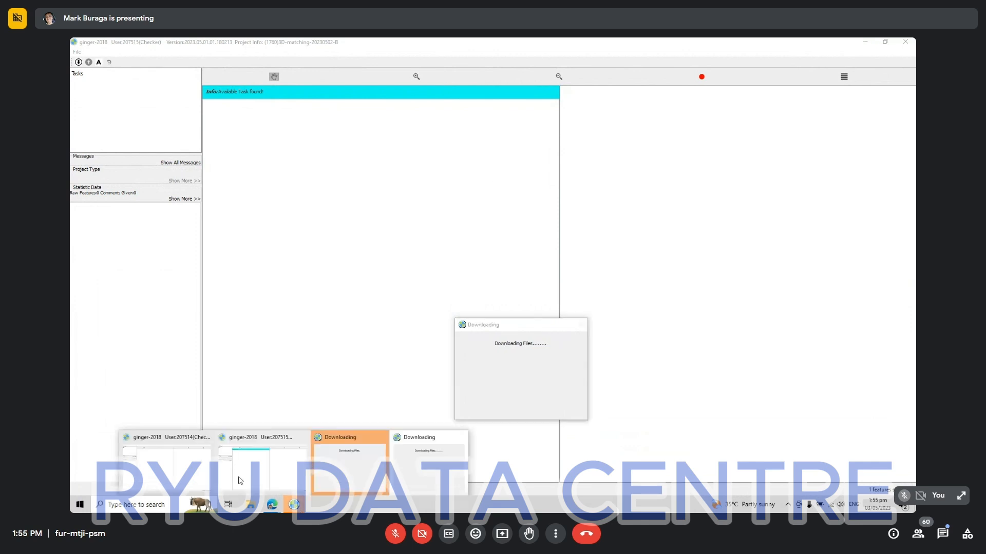
Switch to the browser, look at the Messenger chat, then return to the Meet call and clear the highlighted chat question.
left_click(272, 504)
left_click(238, 480)
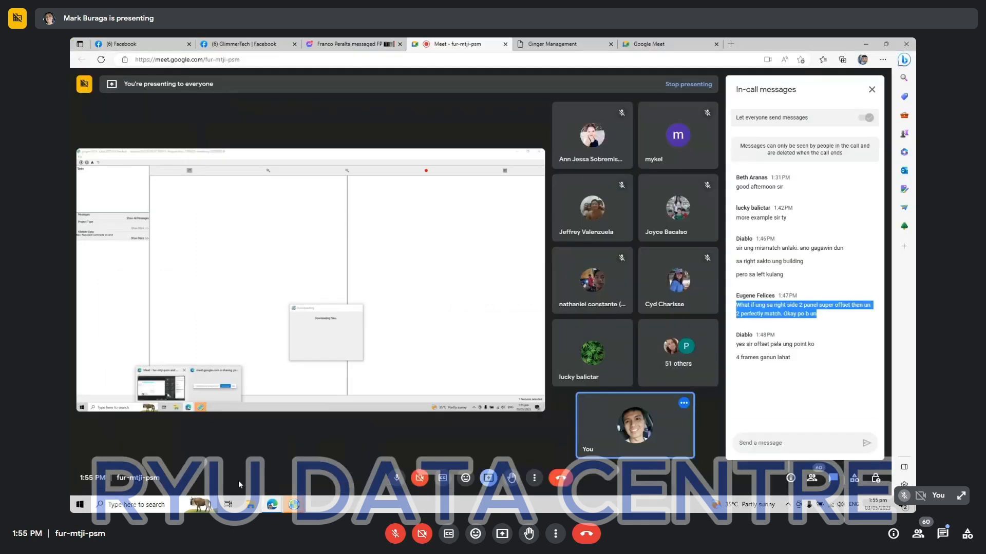
left_click(341, 44)
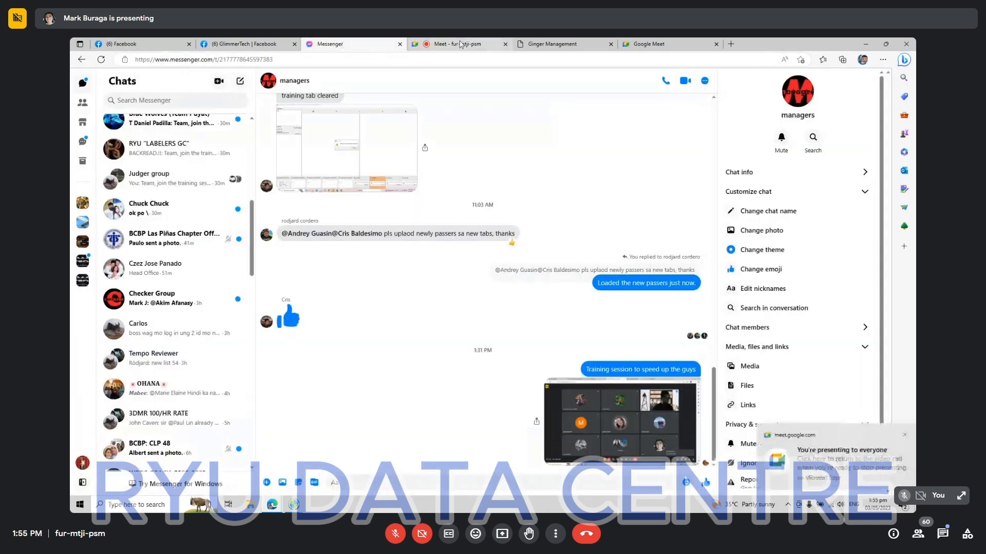
left_click(460, 44)
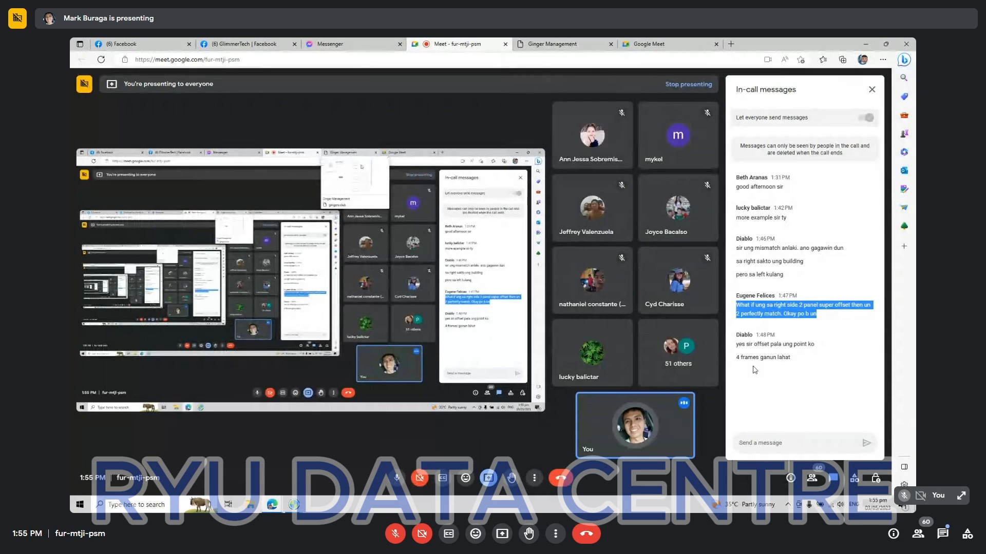
left_click(779, 397)
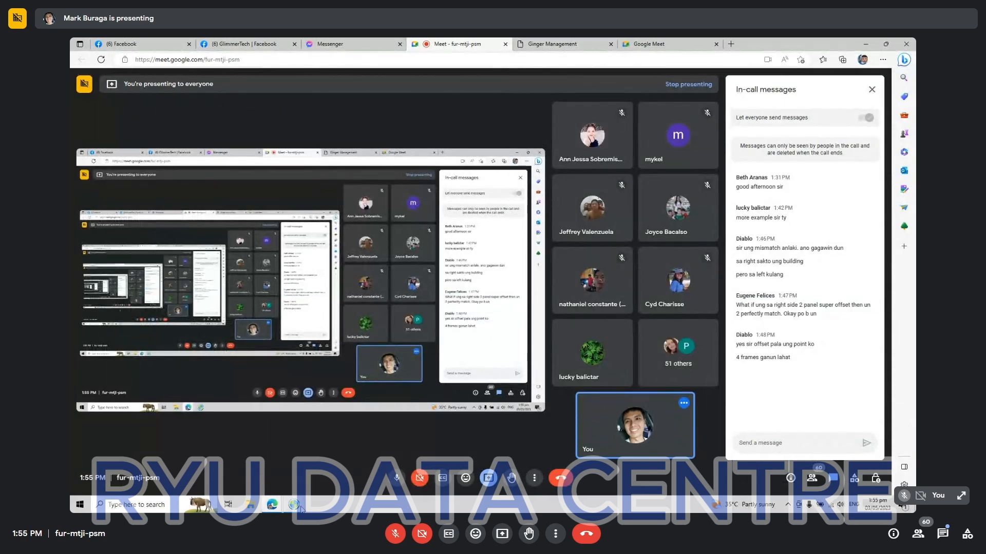
Switch to the ginger window with the newly loaded task and select the main building's roof outlines in the reference image.
mouse_move(301, 510)
left_click(343, 464)
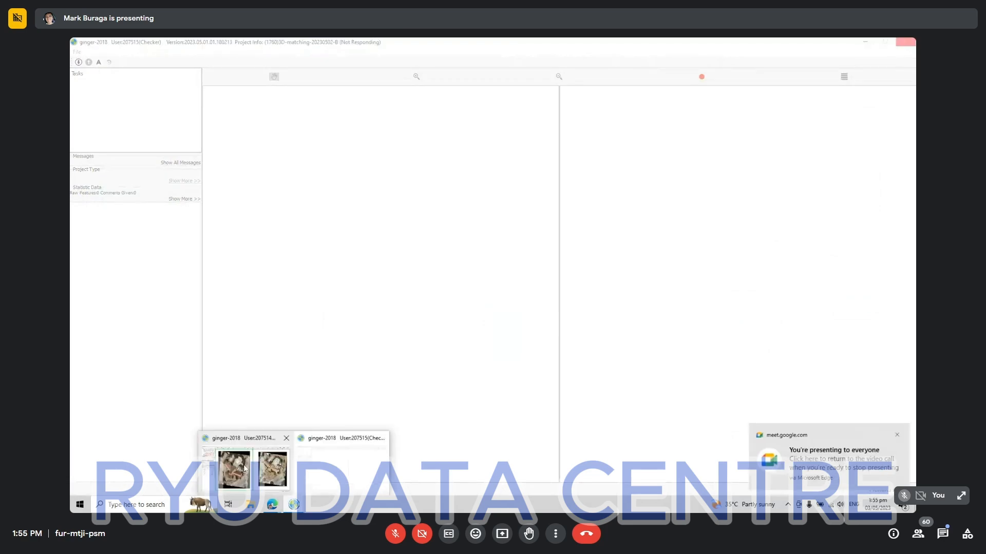
left_click(244, 468)
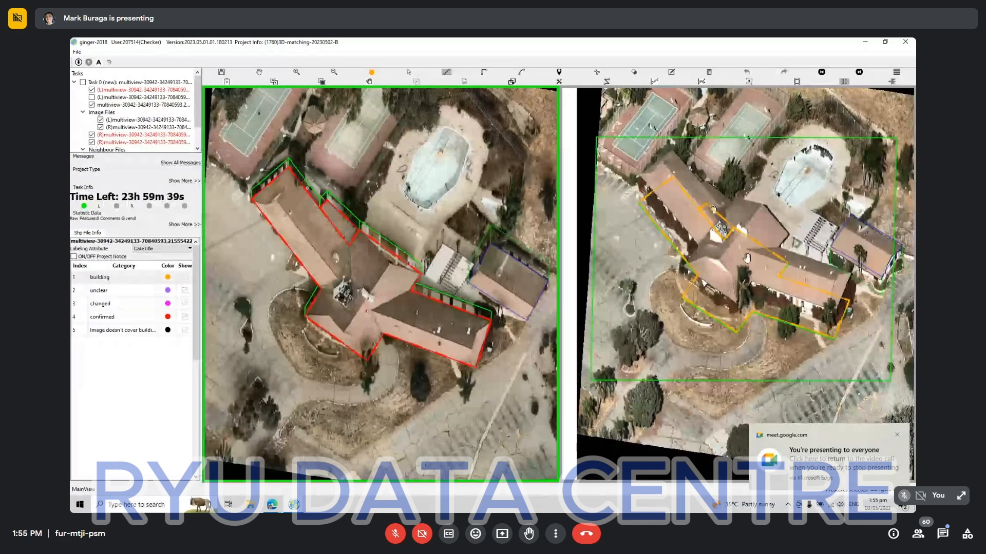
key("Escape")
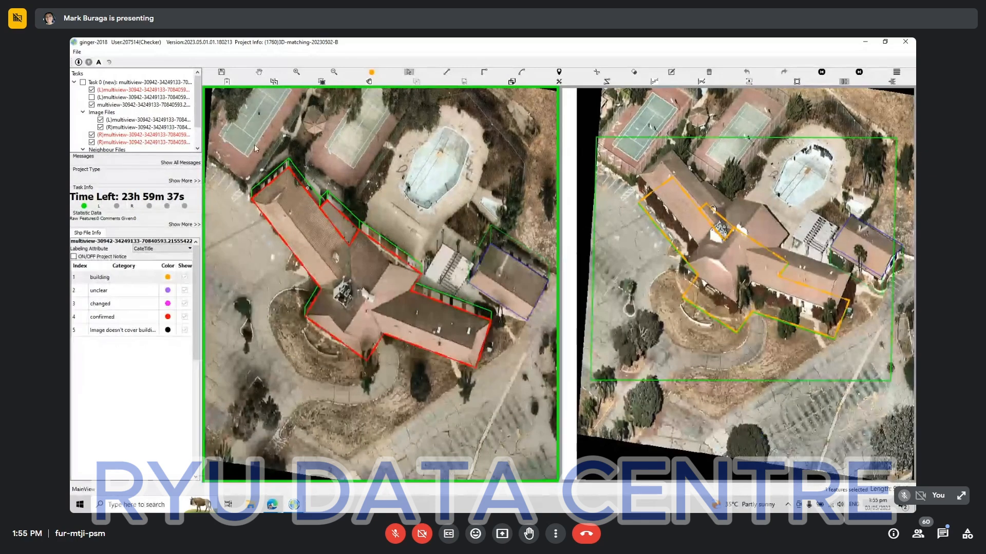
left_click_drag(254, 143, 529, 394)
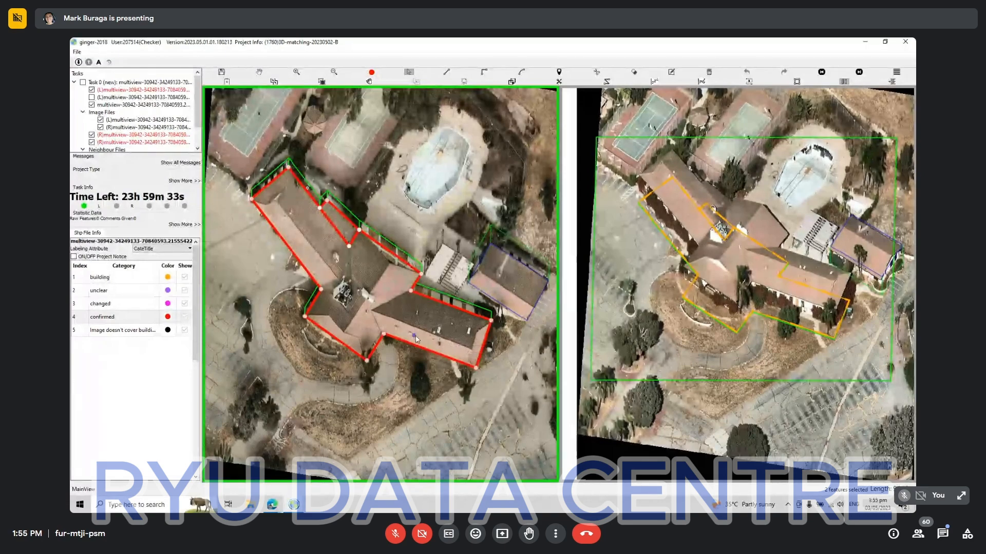
key("space")
left_click_drag(237, 157, 510, 405)
mouse_move(454, 332)
left_mouse_down()
mouse_move(457, 307)
mouse_move(457, 333)
mouse_move(456, 325)
left_mouse_up()
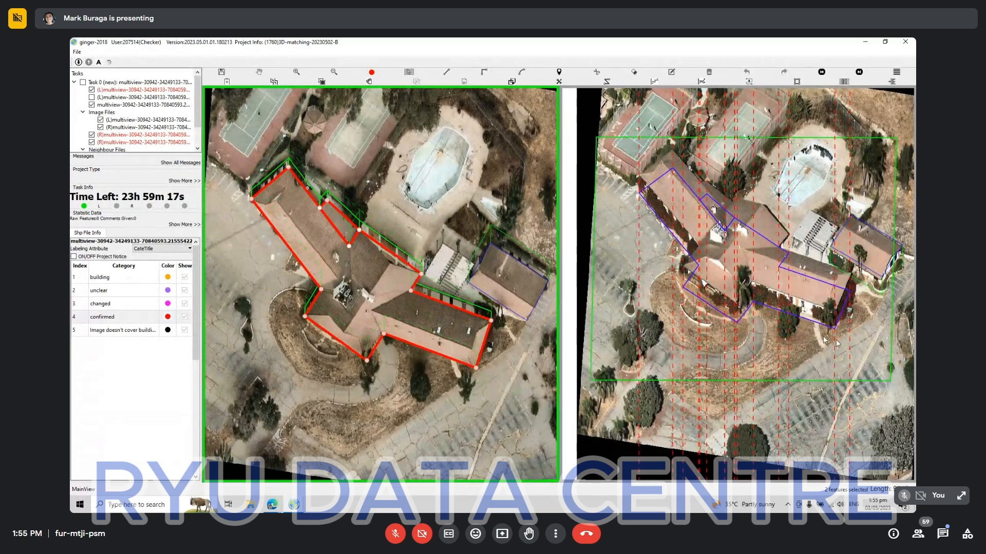
Shift the main building's outlines onto its roof in the first comparison image and set them to confirmed.
left_click(805, 328)
left_click(759, 319)
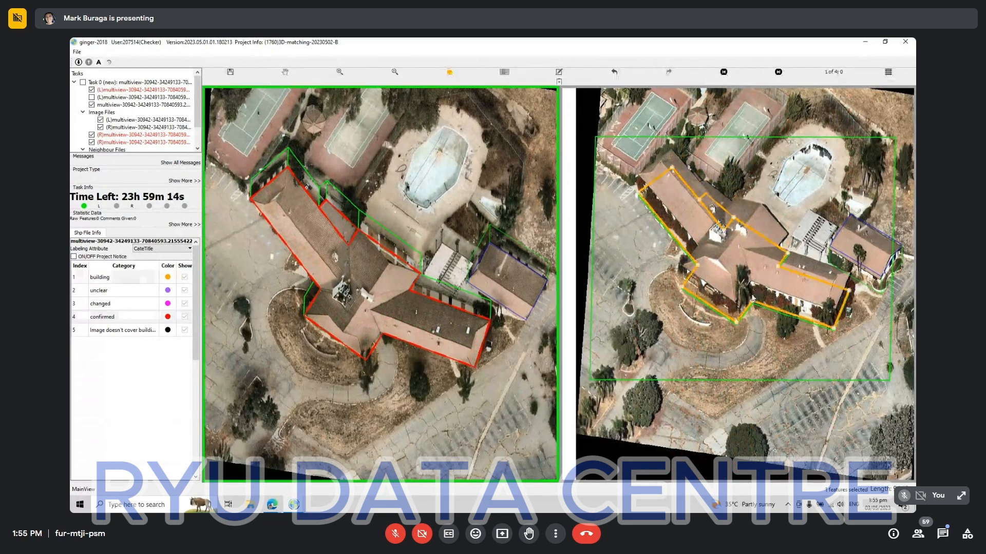
left_click(756, 259)
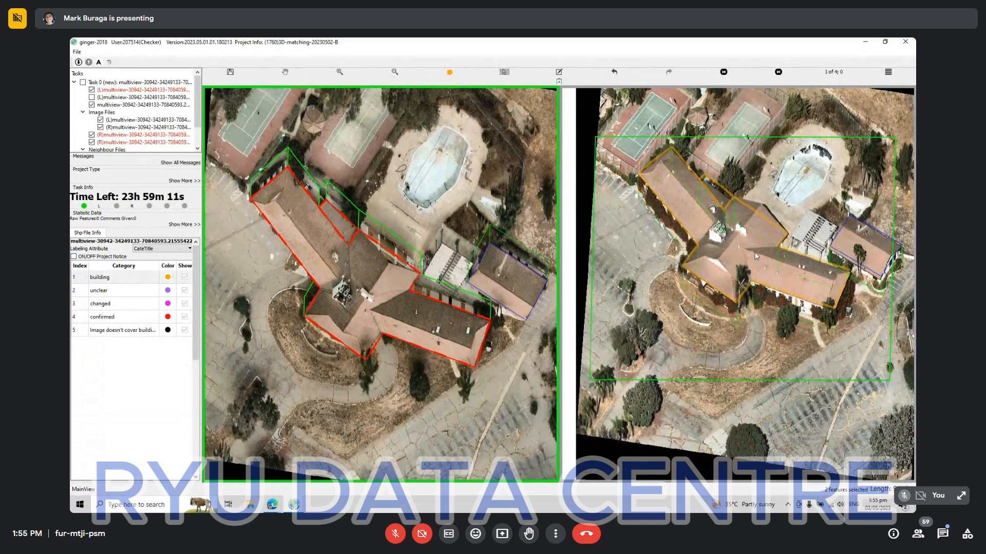
left_click(754, 242)
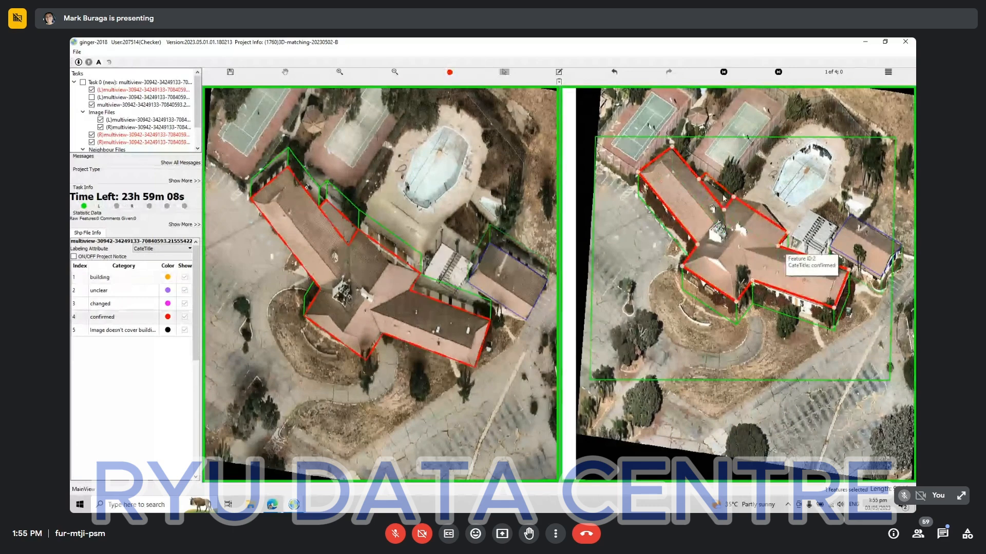
left_click_drag(719, 195, 719, 202)
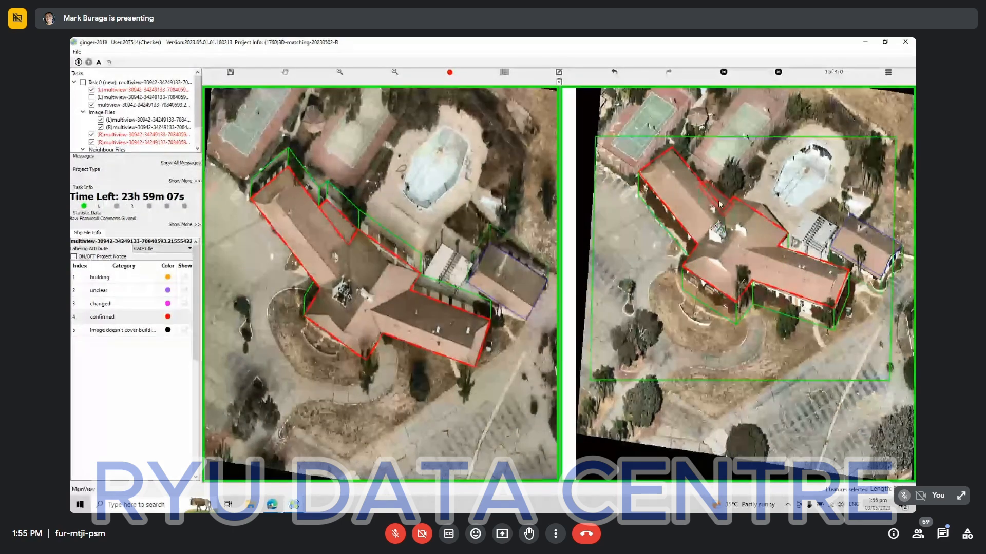
Check the outline's front entrance corner against the second comparison image and set the roof outlines there to confirmed.
key("Right")
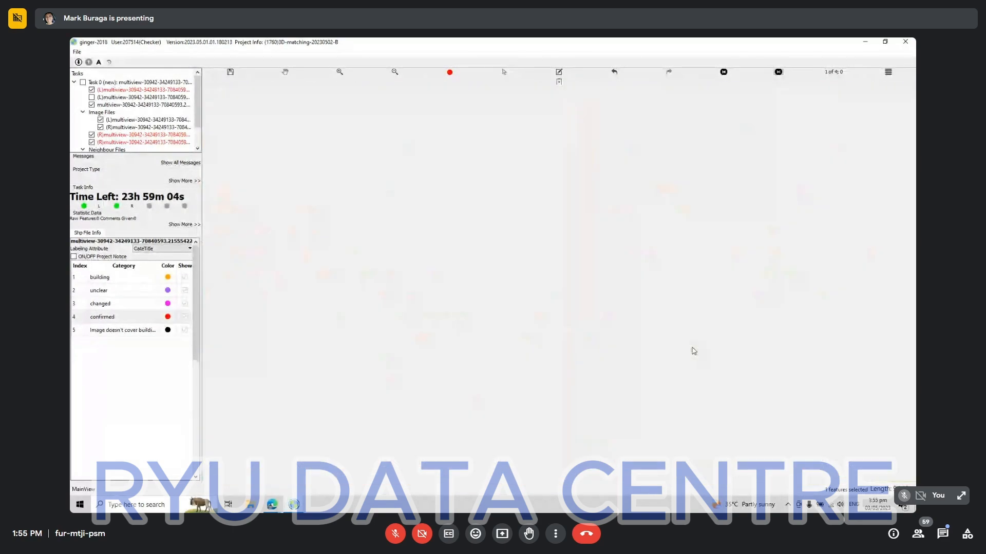
key("h")
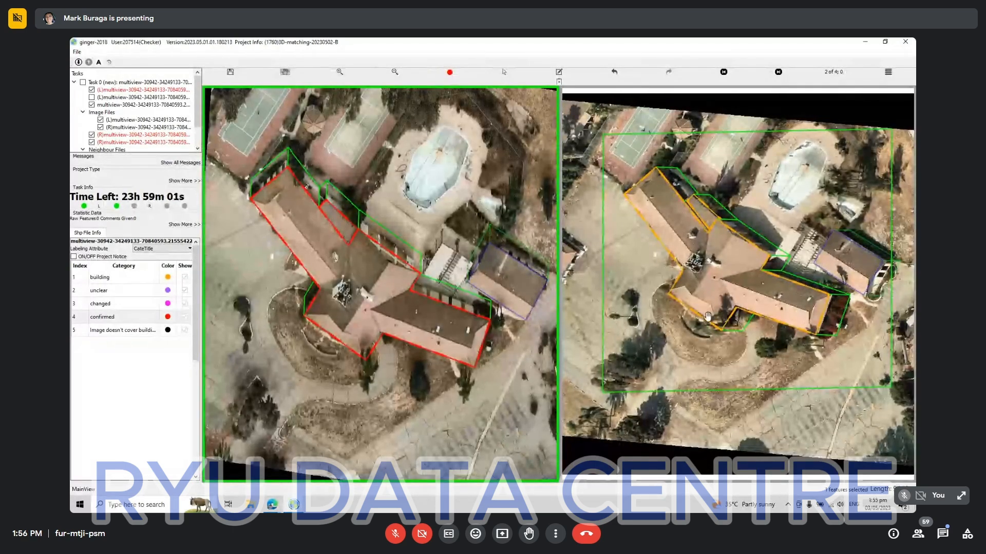
scroll(376, 335, "up", 2)
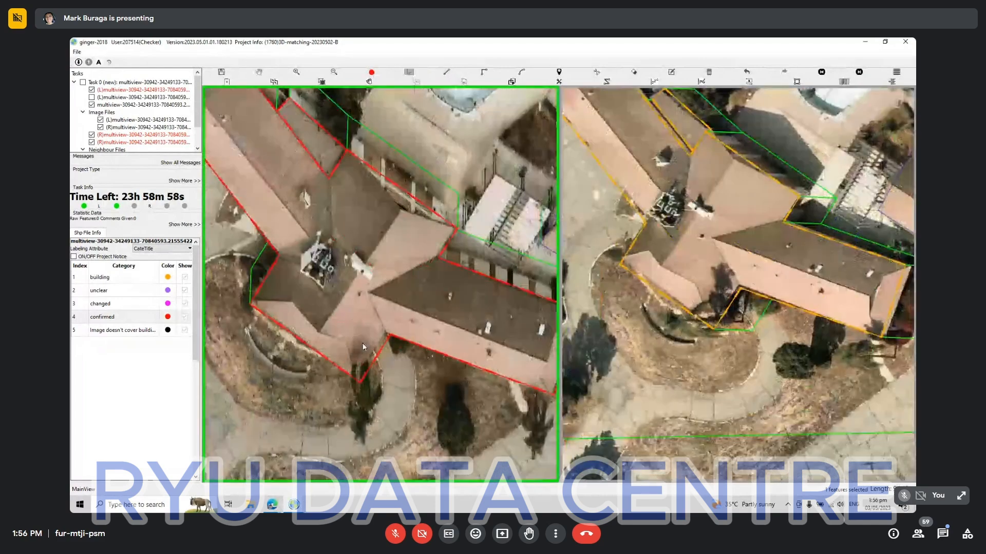
left_click(362, 347)
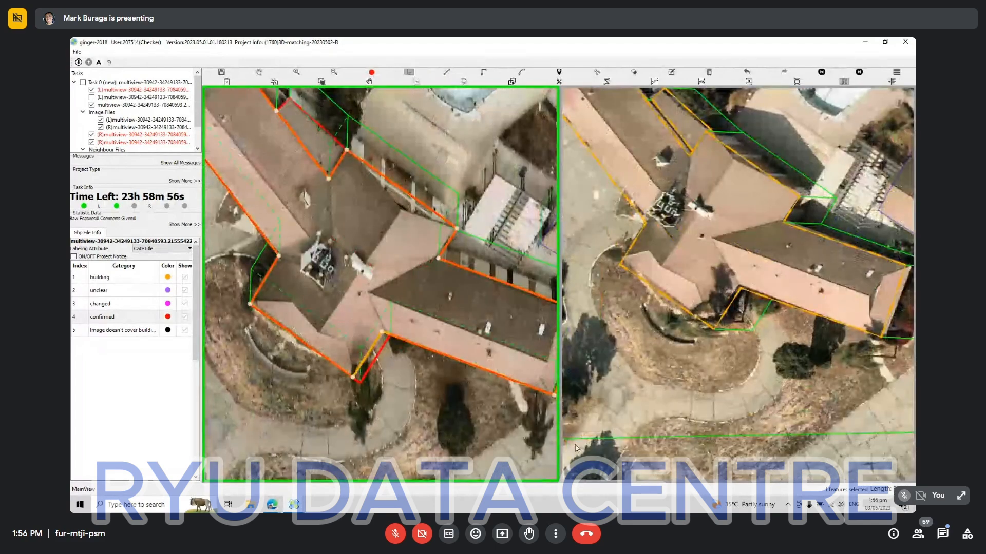
scroll(576, 462, "down", 3)
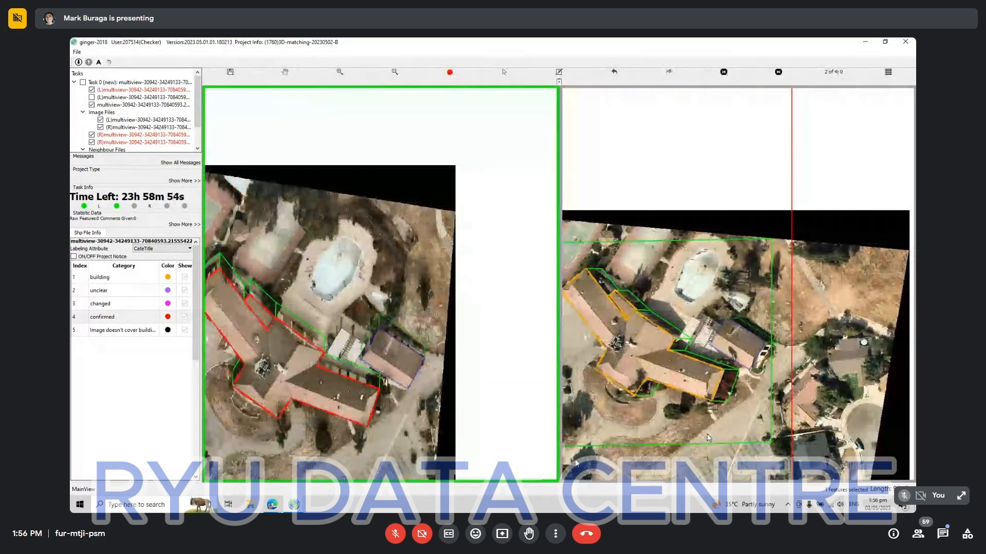
Check the main building's roof outlines in the third and fourth comparison images and set them to confirmed.
key("Right")
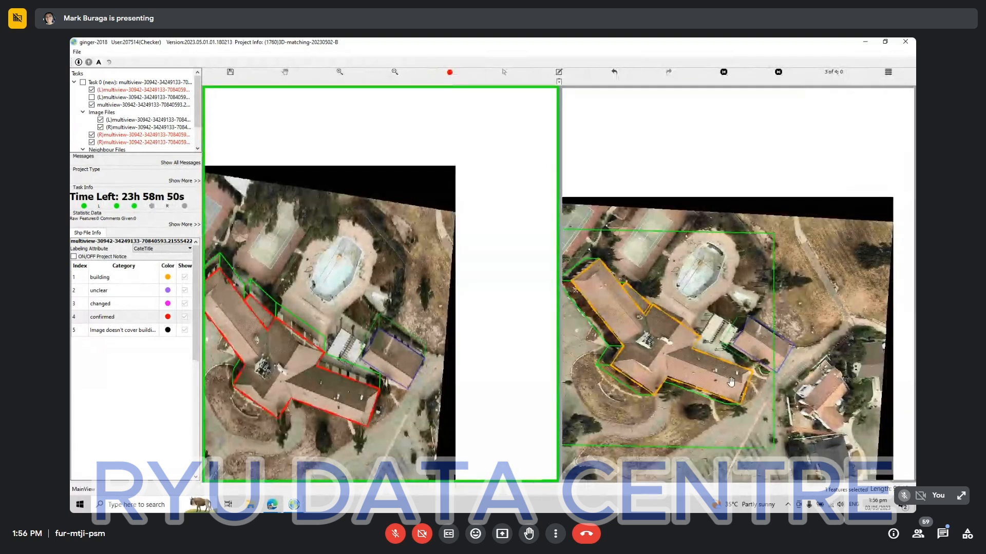
scroll(731, 381, "up", 2)
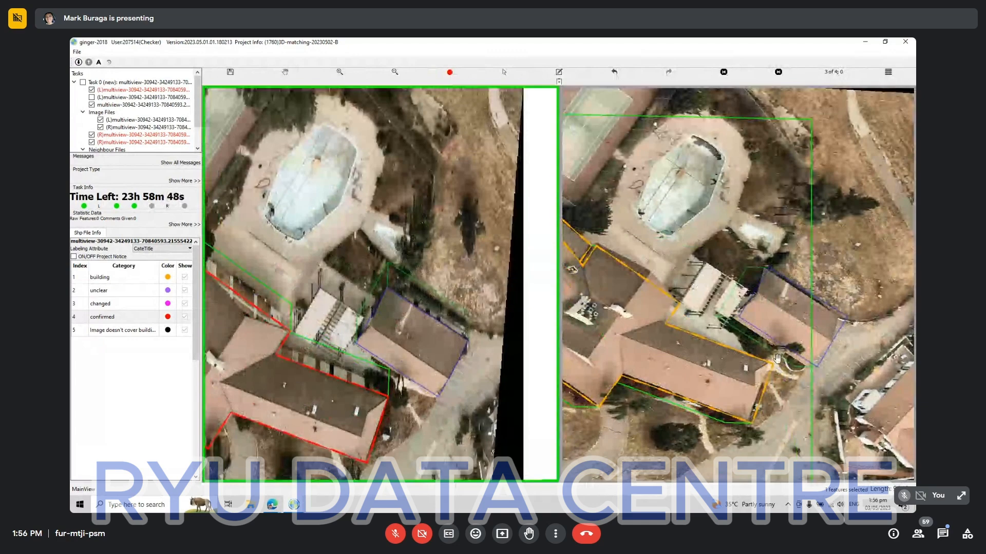
key("4")
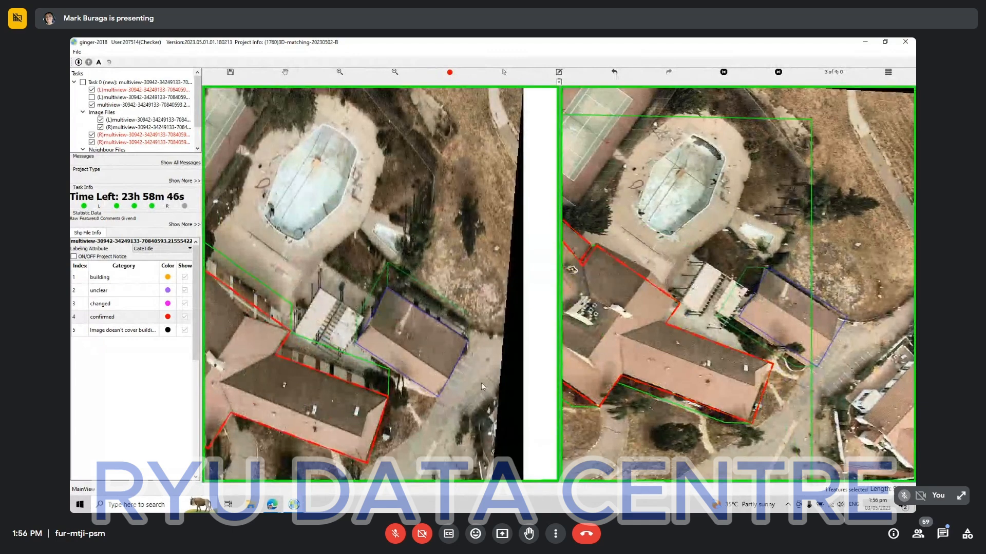
key("Right")
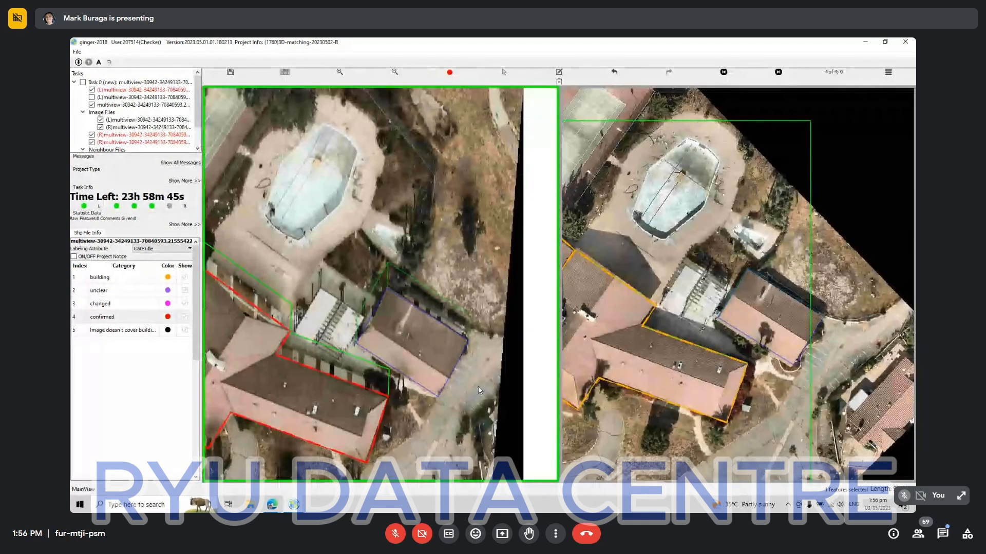
key("4")
Review the remaining roof edges in the fourth comparison image and submit the task.
left_click_drag(676, 308, 782, 313)
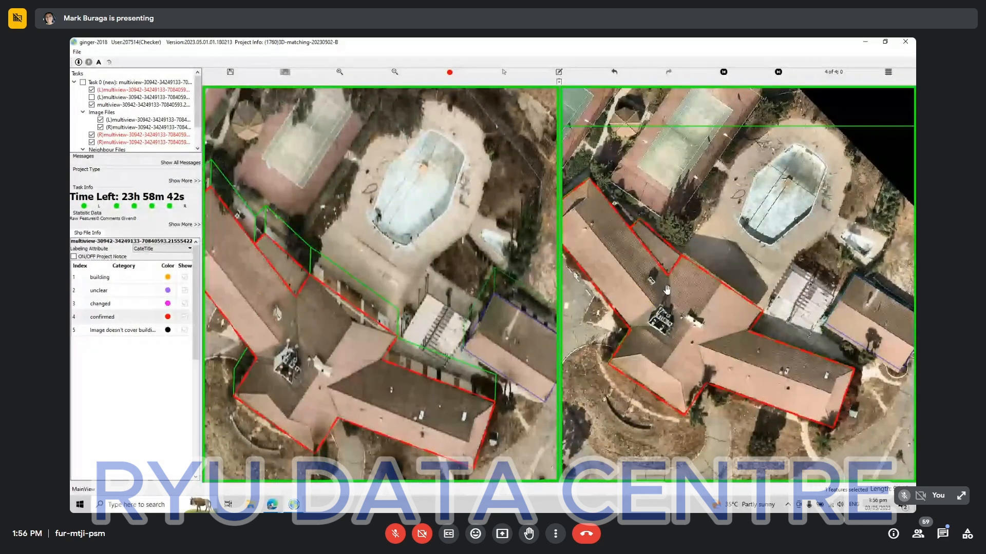
left_click_drag(666, 290, 686, 337)
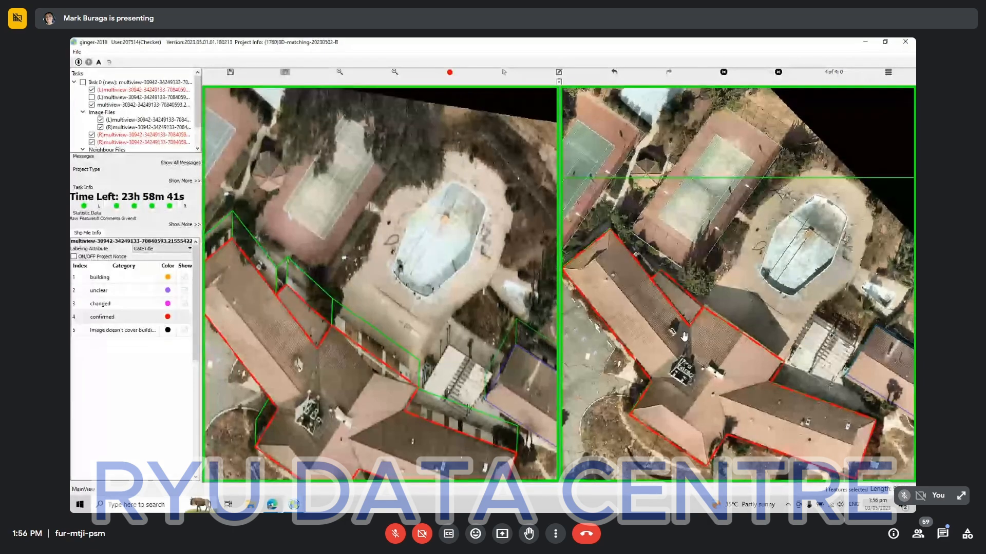
key("Return")
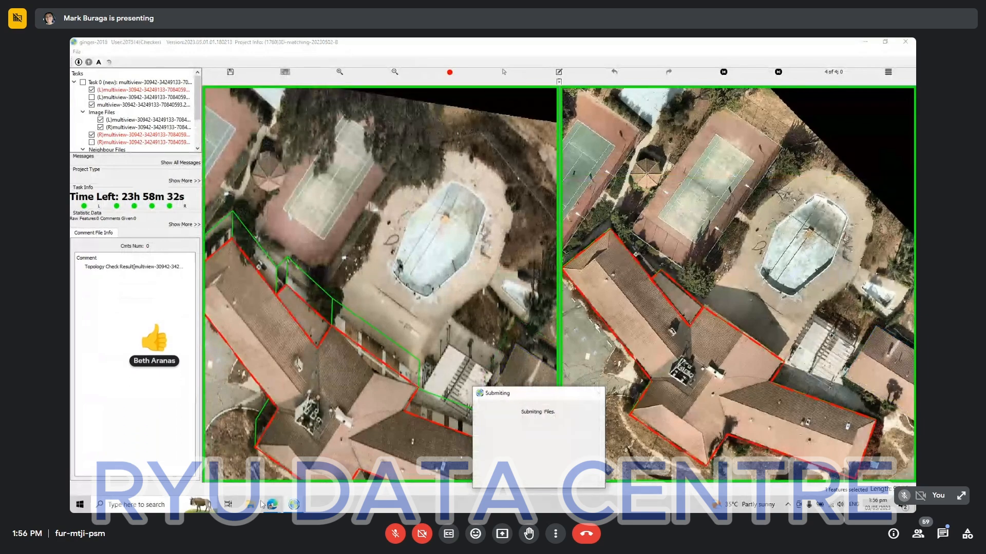
Switch to the other ginger window, check the tiled building's outlines in the first comparison image, and advance to the second.
mouse_move(293, 506)
left_click(307, 479)
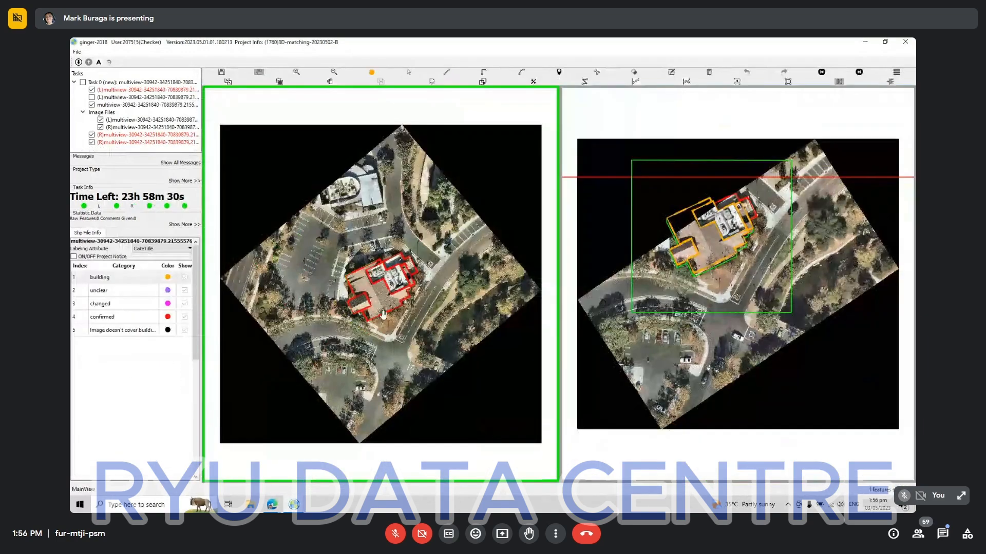
scroll(382, 281, "up", 1)
scroll(382, 281, "up", 2)
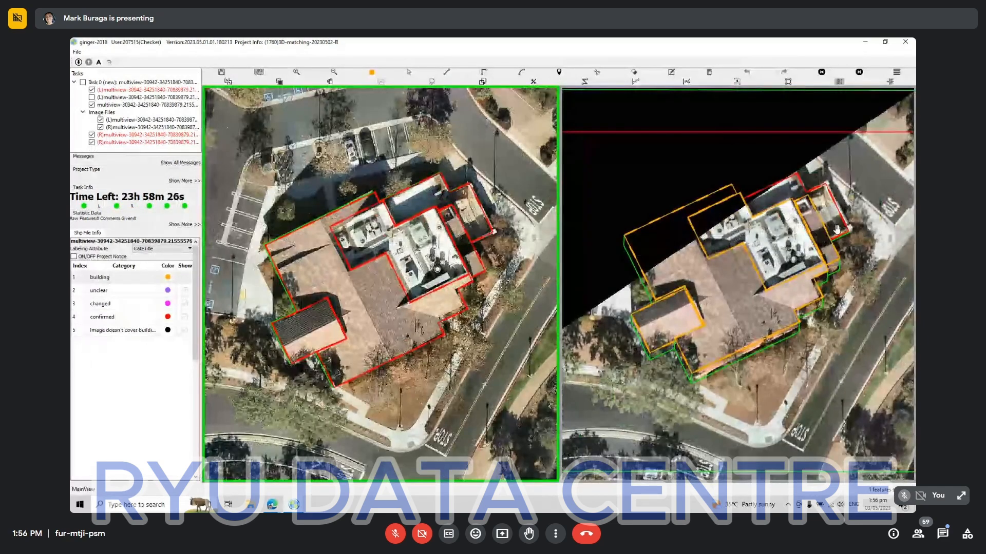
key("e")
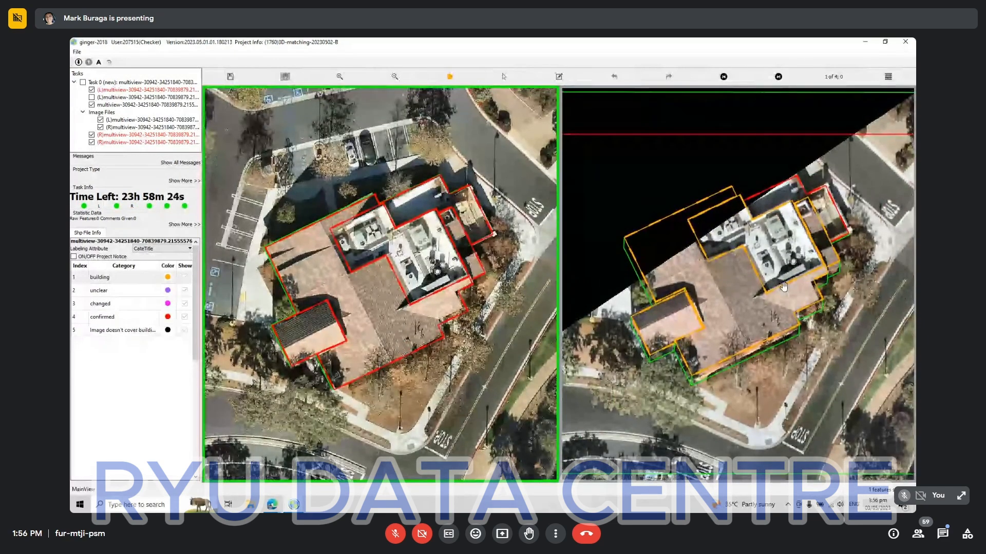
key("d")
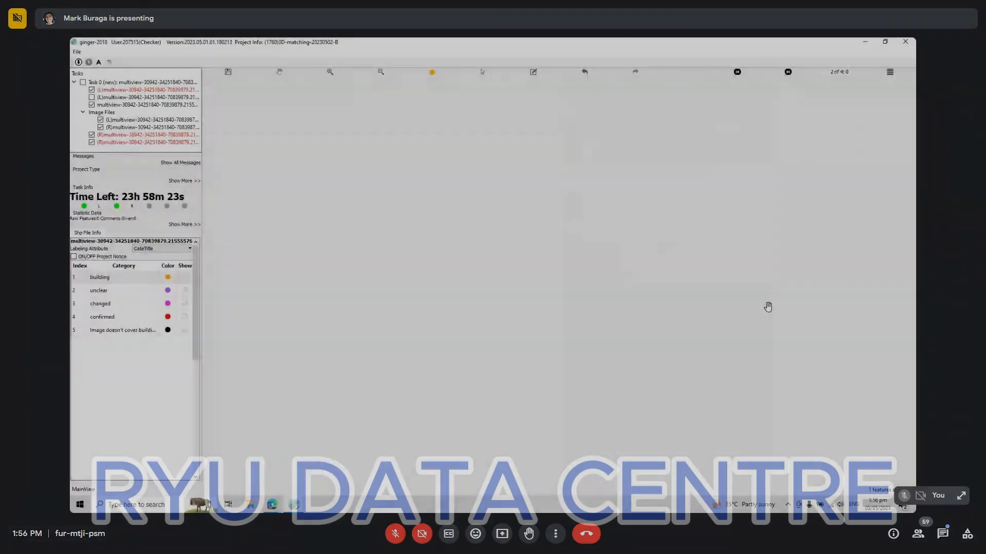